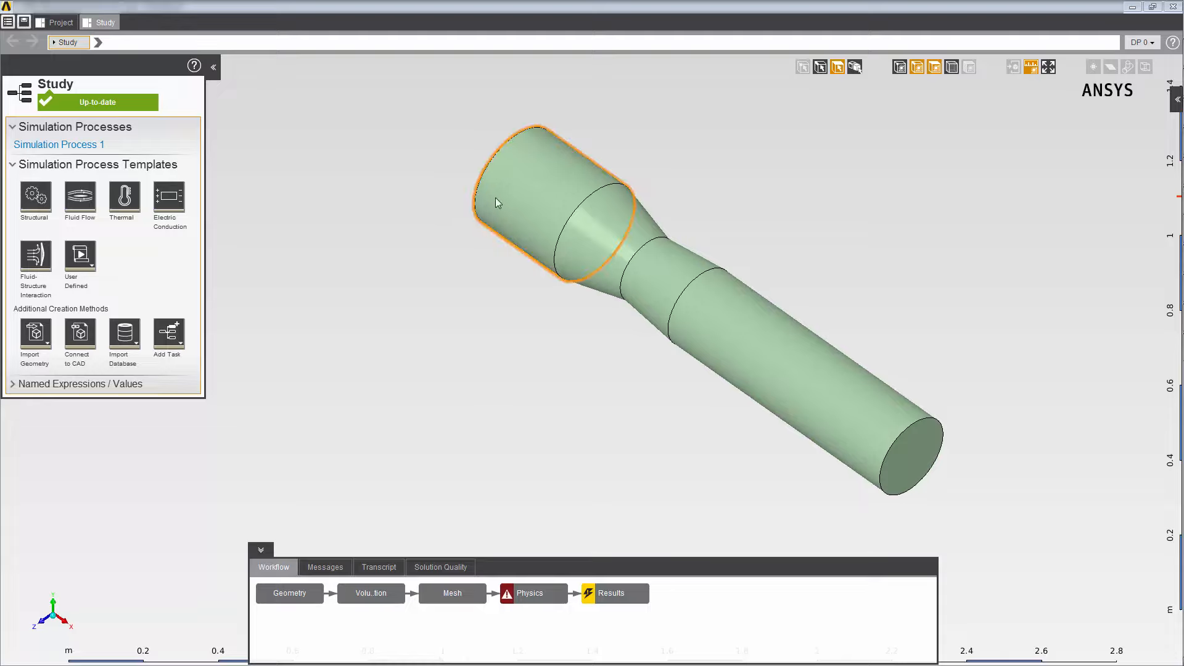
- Add an inlet boundary condition to the fluid flow physics and set its location to In
middle_drag(495, 197, 652, 298)
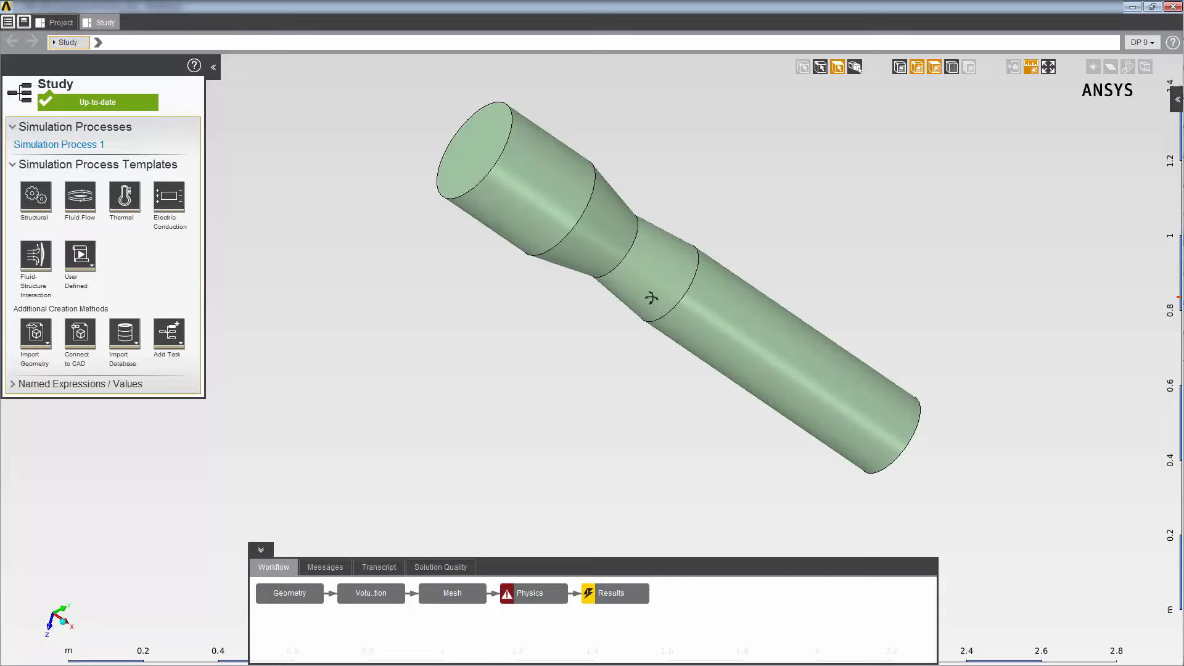
click(467, 598)
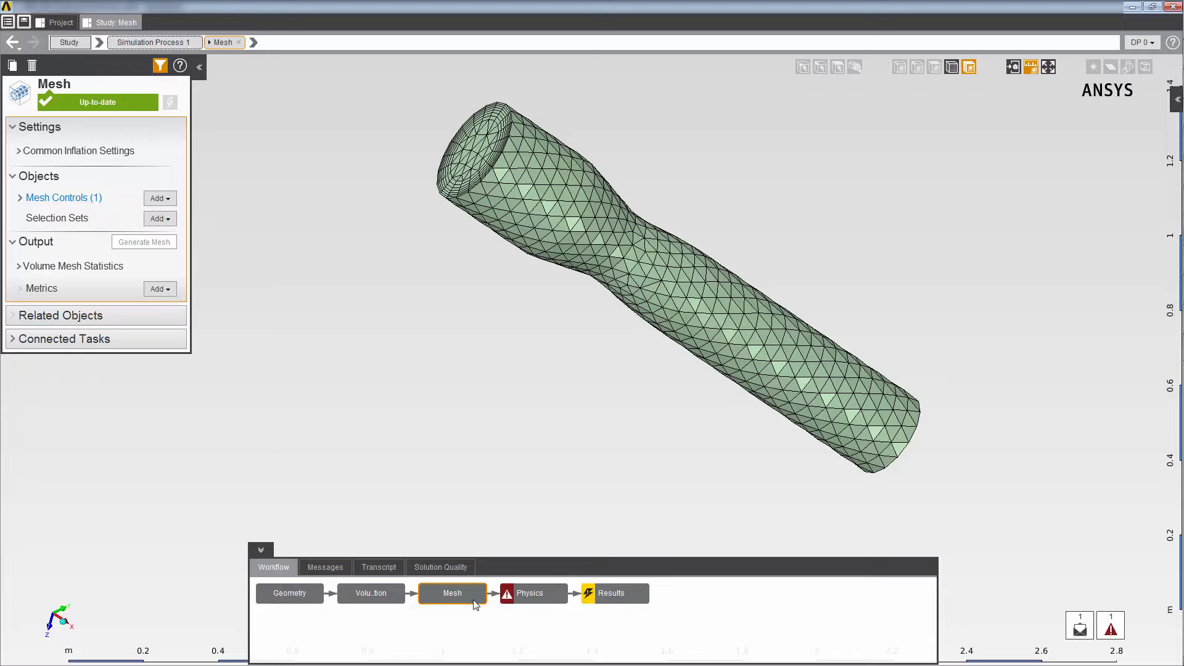
click(524, 596)
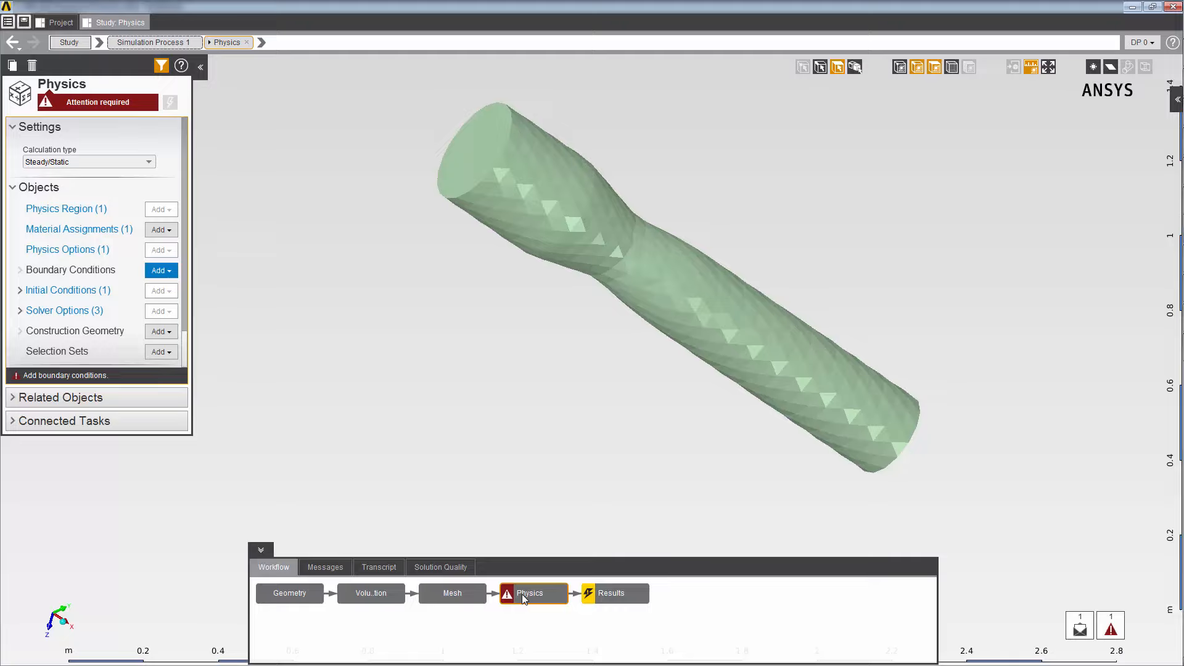
right_click(307, 251)
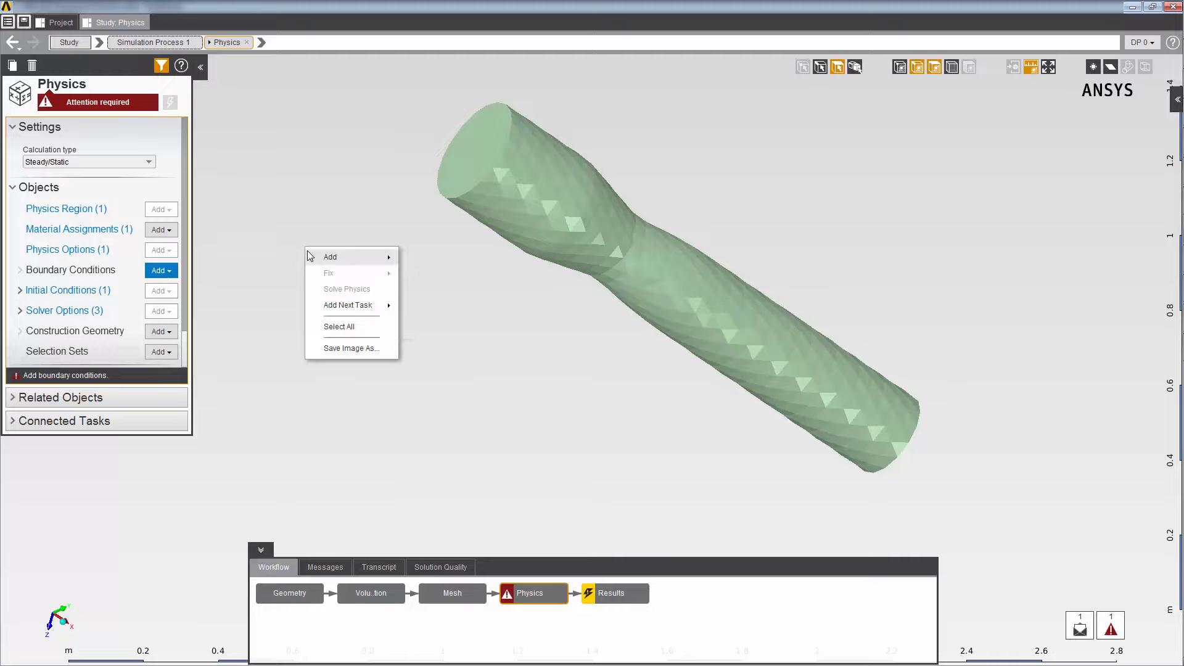
mouse_move(309, 254)
mouse_move(419, 262)
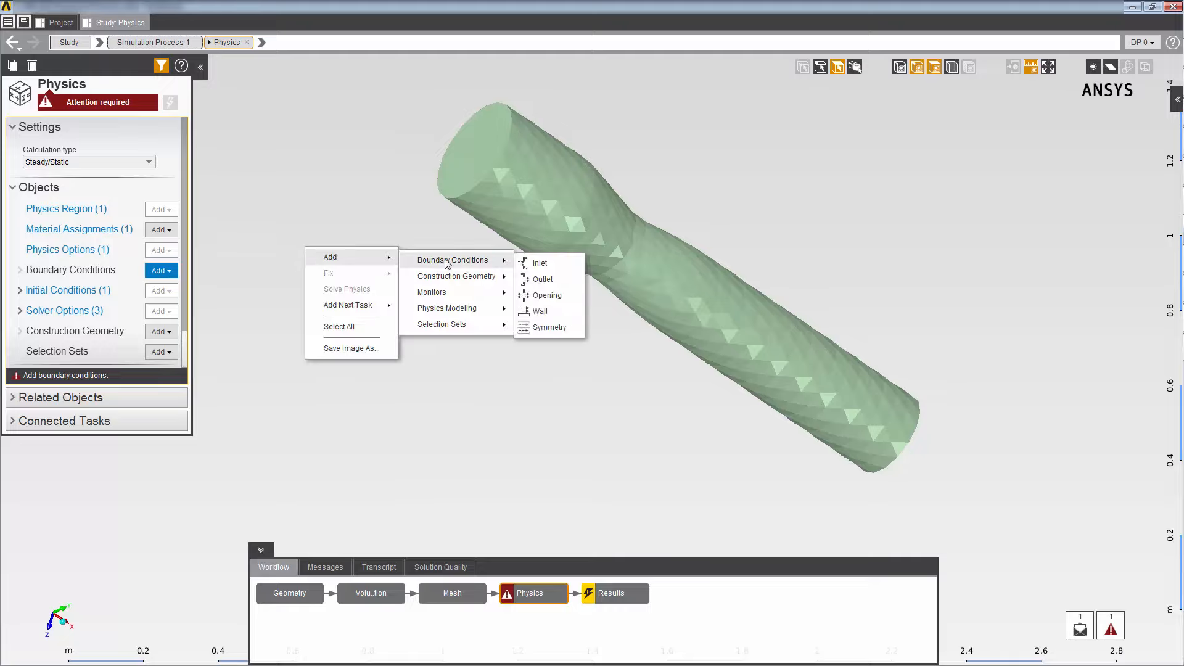
click(536, 263)
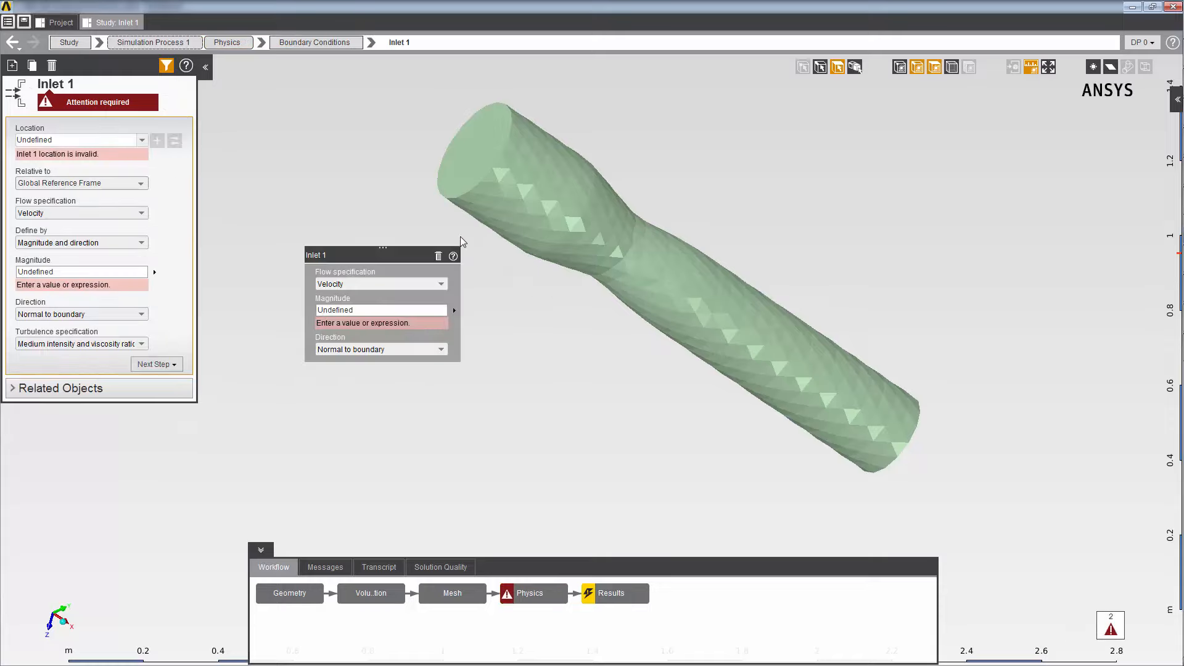
click(138, 141)
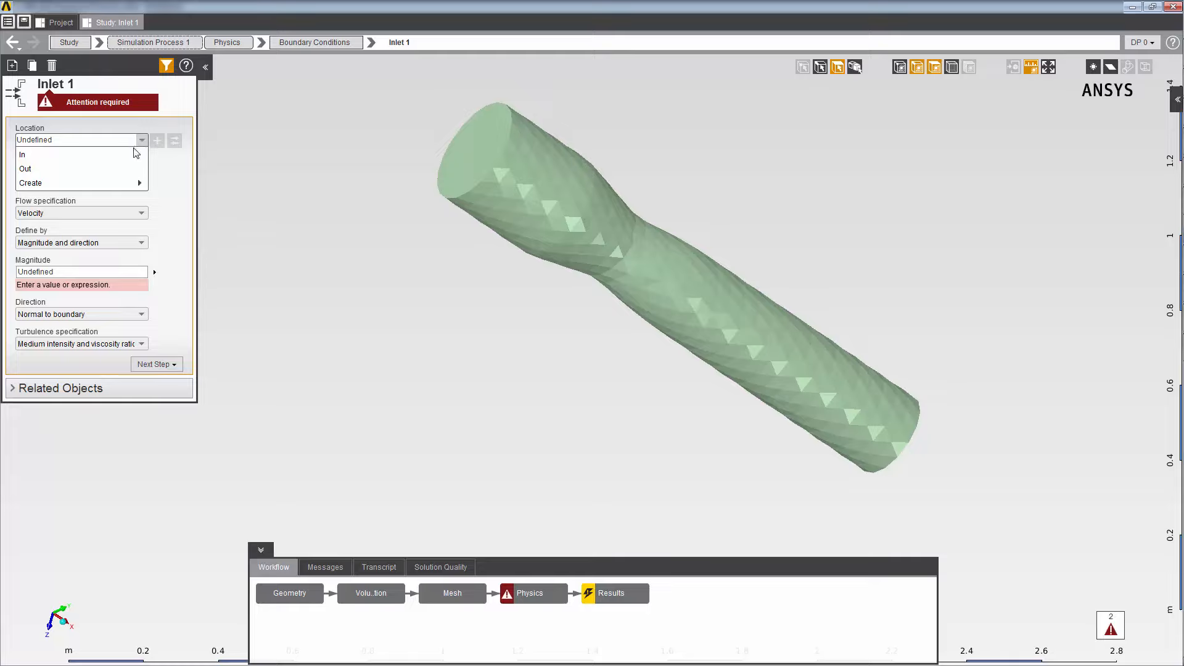
click(130, 156)
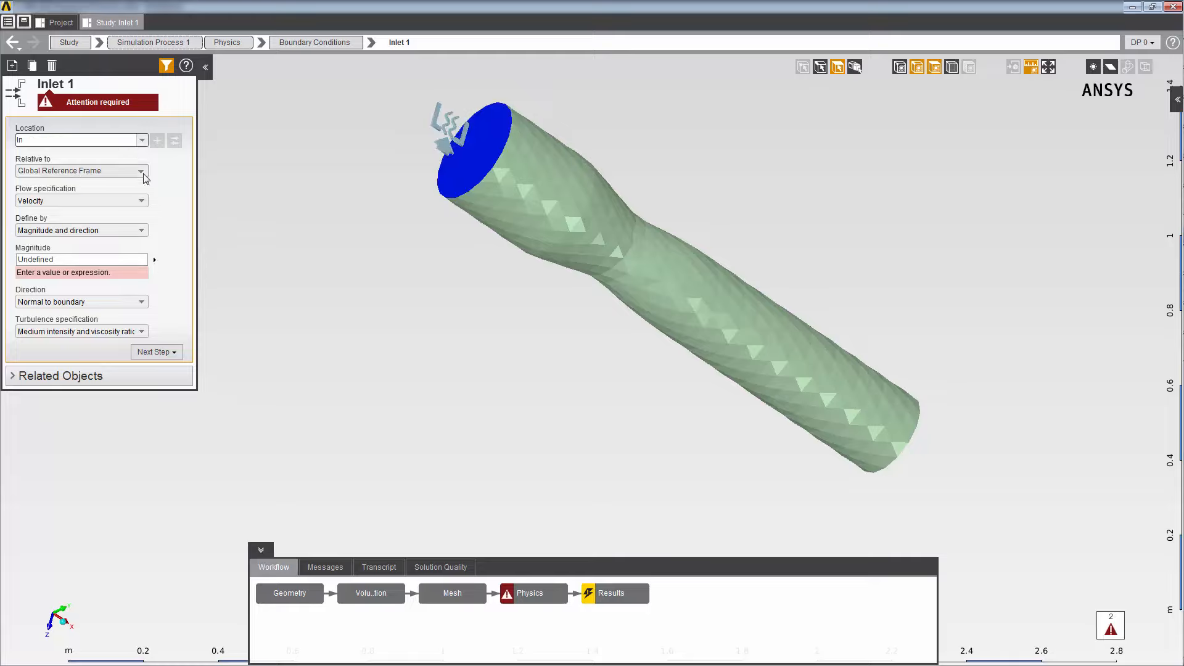
- Create a new reference frame for the inlet and define its Axis 1 as the Z Axis
click(144, 175)
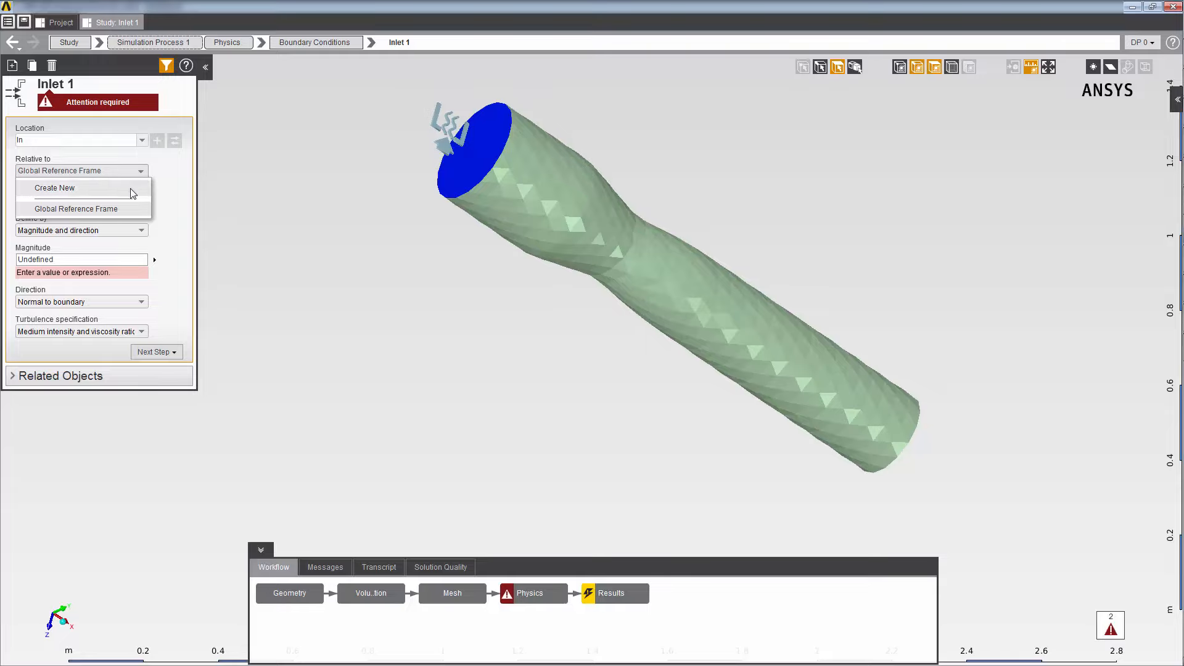
click(131, 189)
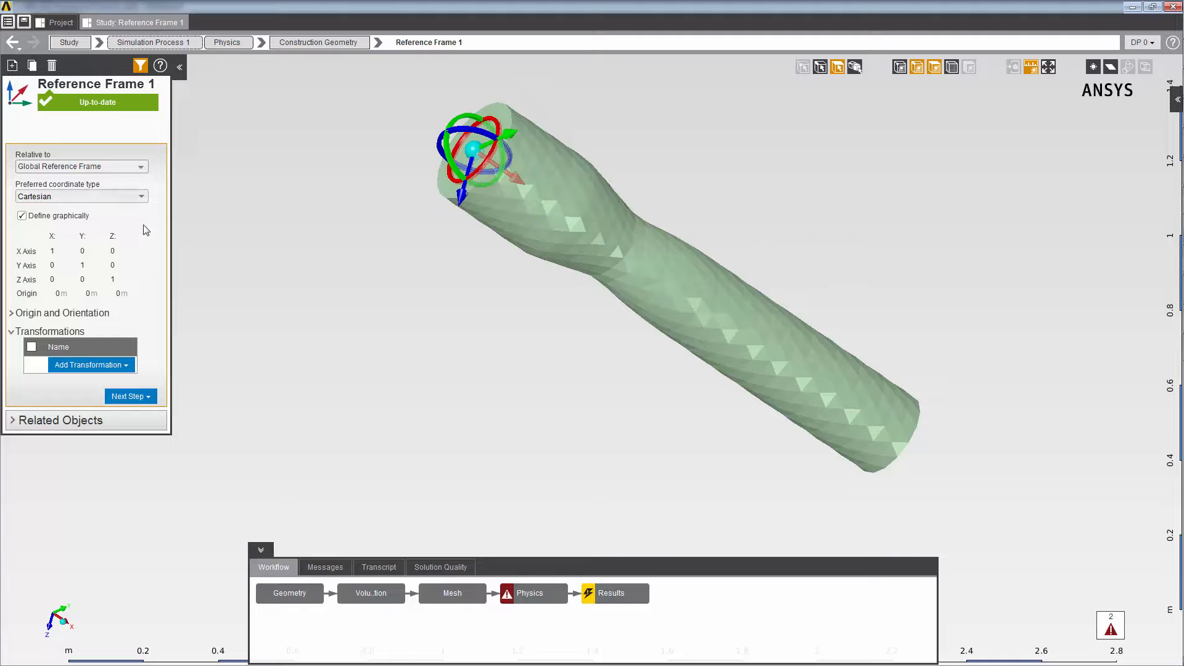
click(13, 313)
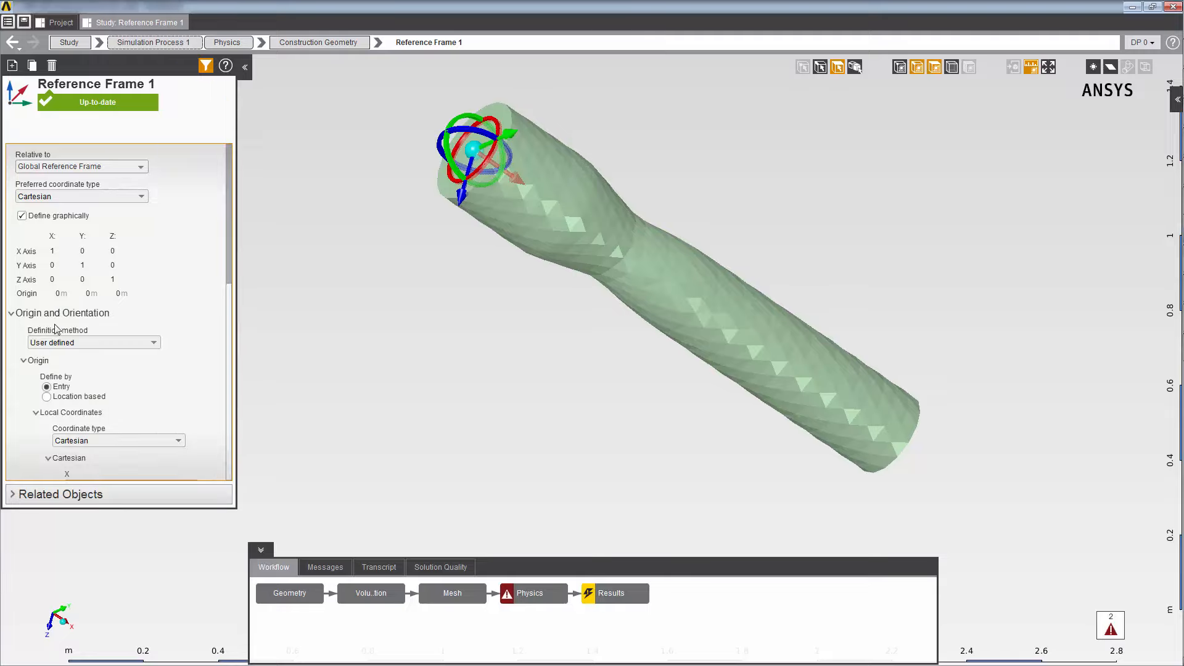
scroll(232, 442, down, 5)
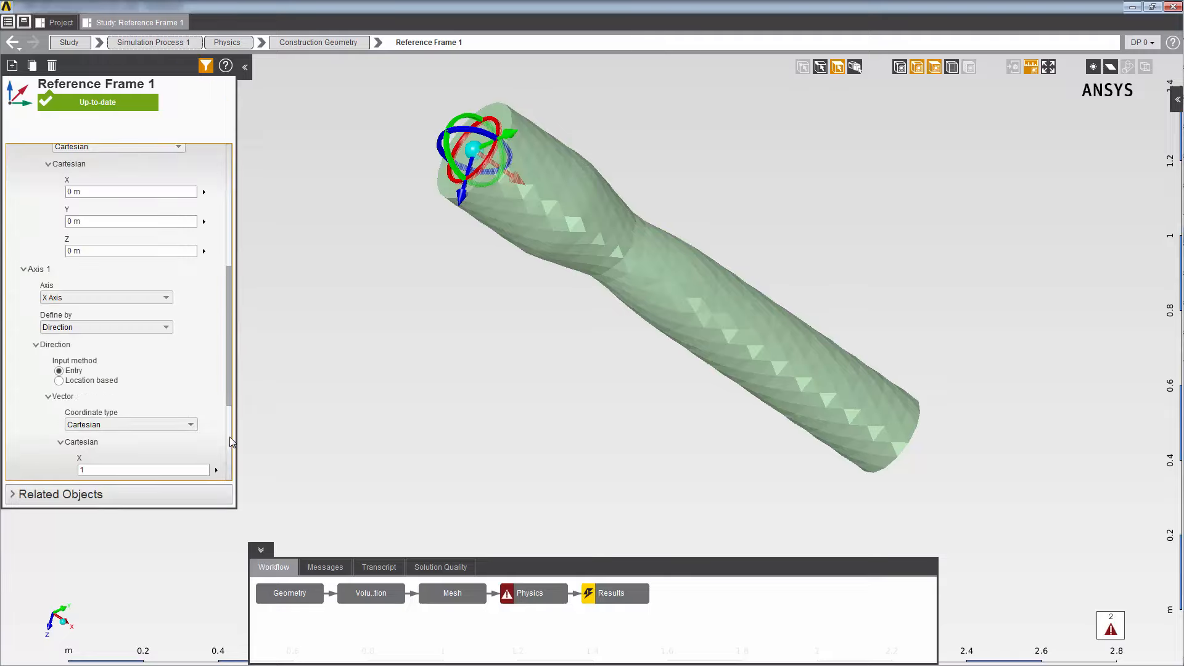
click(95, 298)
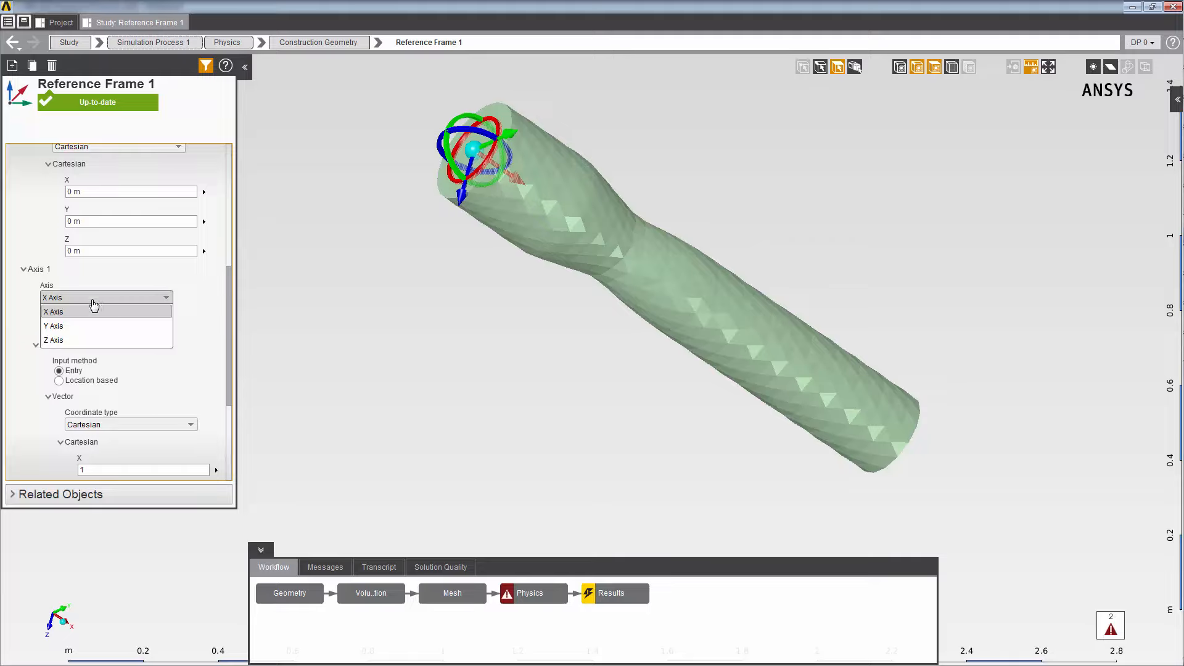
click(86, 341)
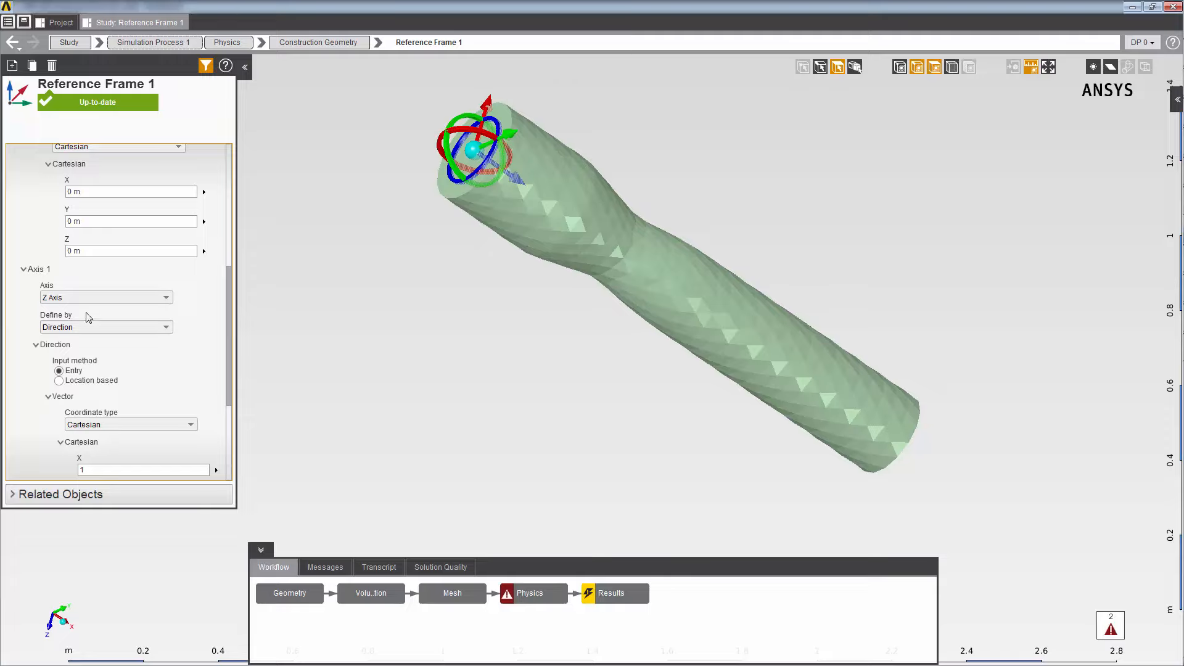
- Add a named expression to the study and name it InletVel
click(70, 42)
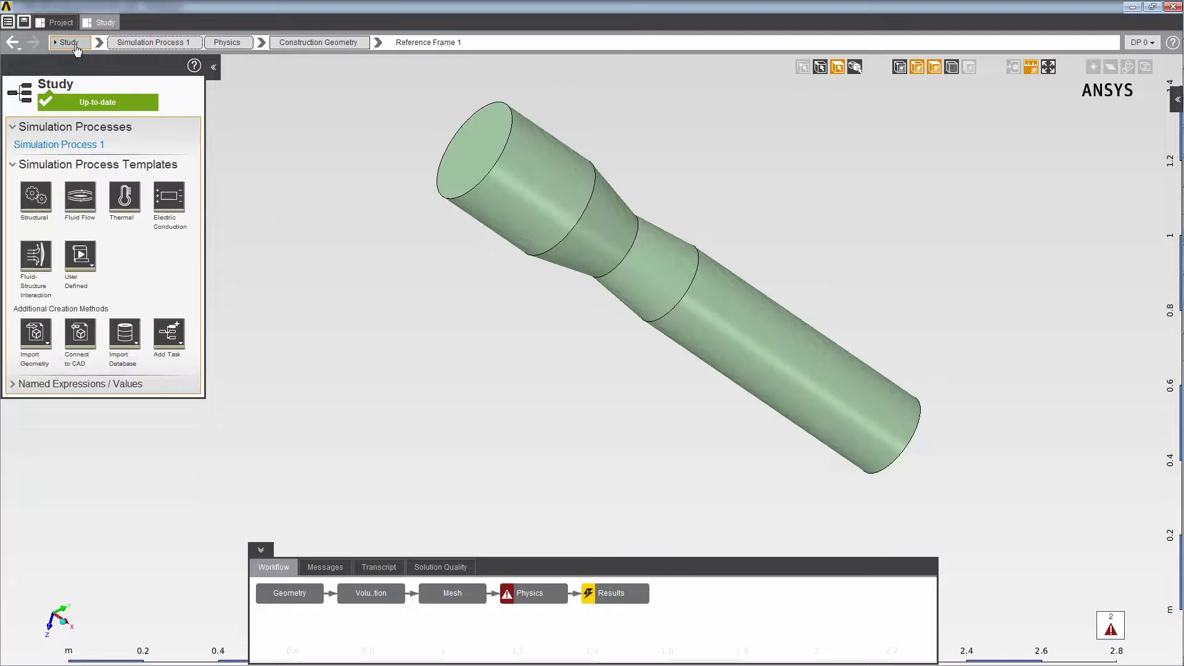
click(15, 384)
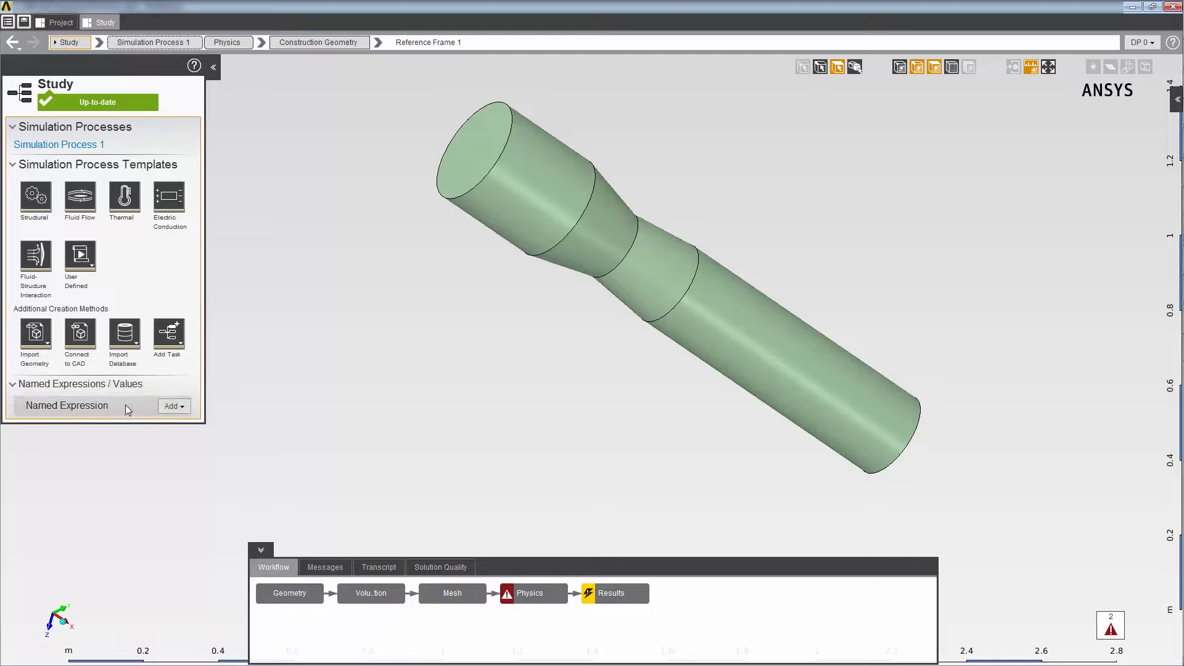
click(176, 407)
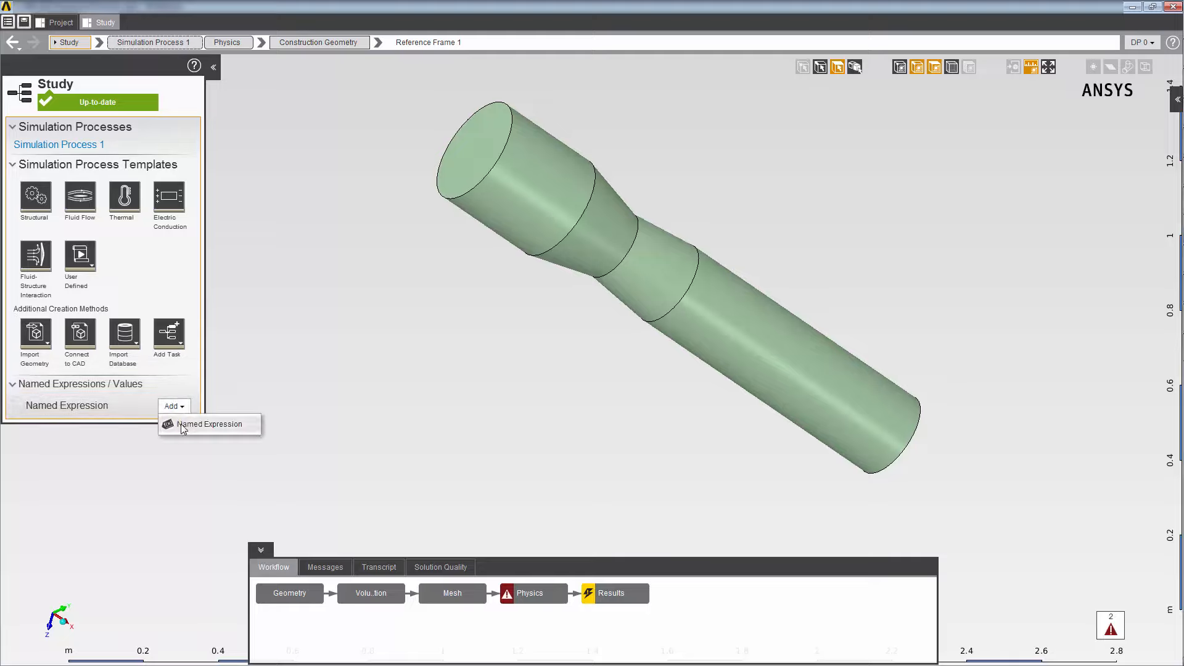
click(181, 424)
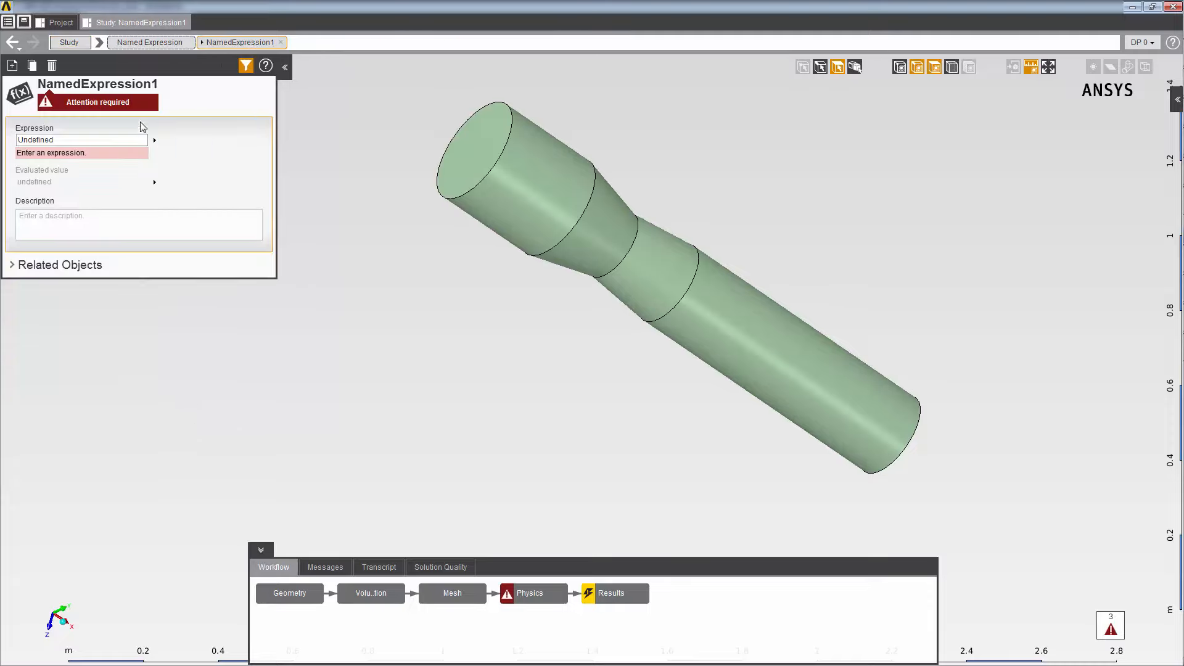
double_click(129, 86)
text(InletVel)
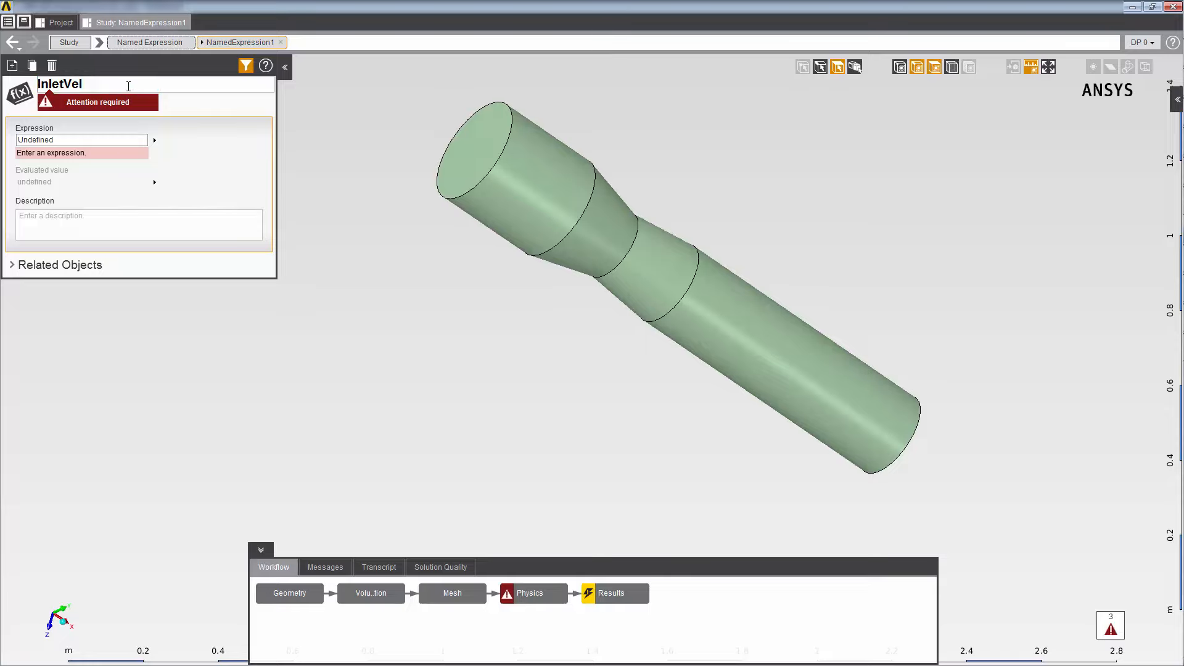
key(Return)
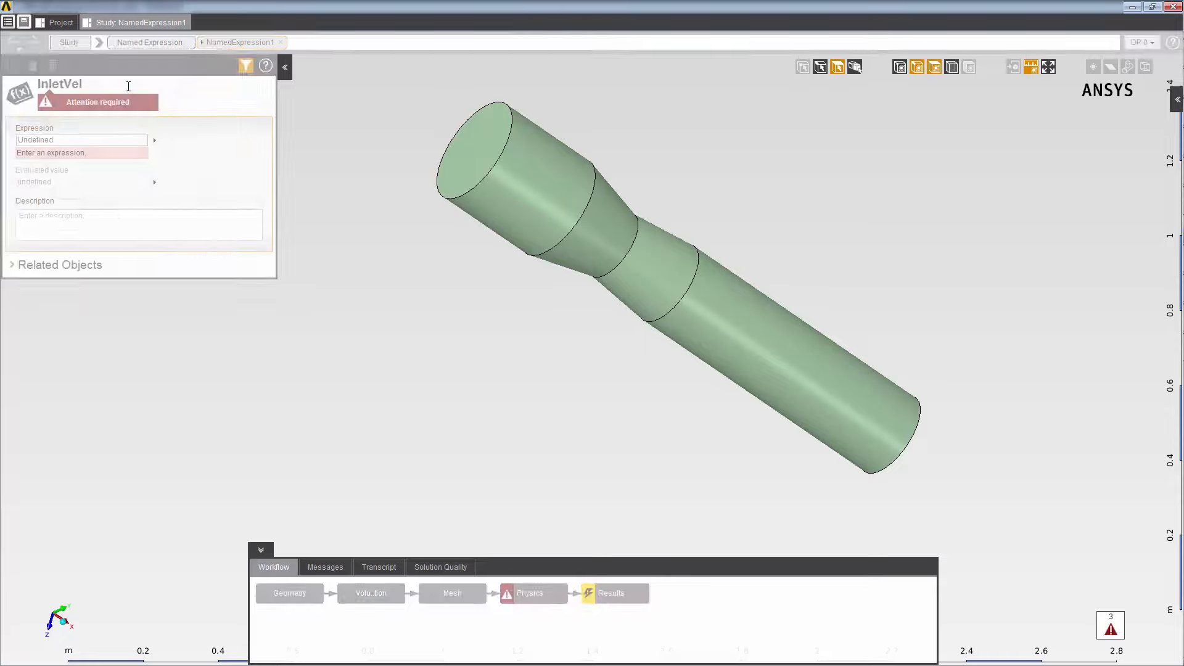
- Define the InletVel expression as 10 [m s^-1]
click(66, 143)
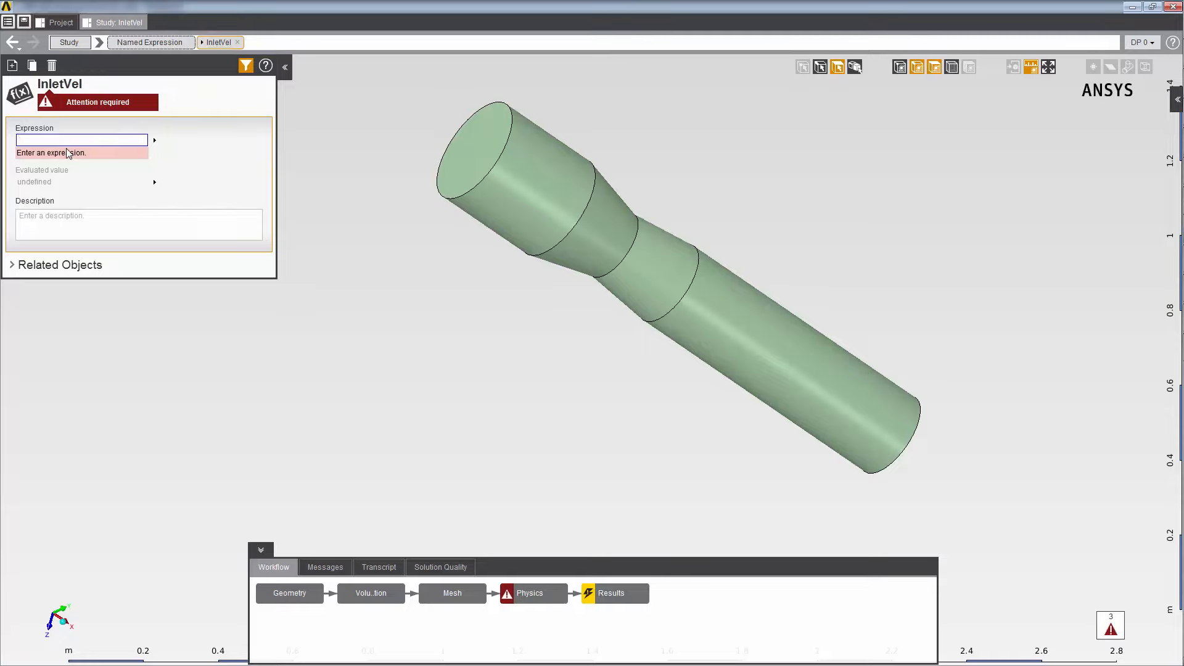
text(10 [m)
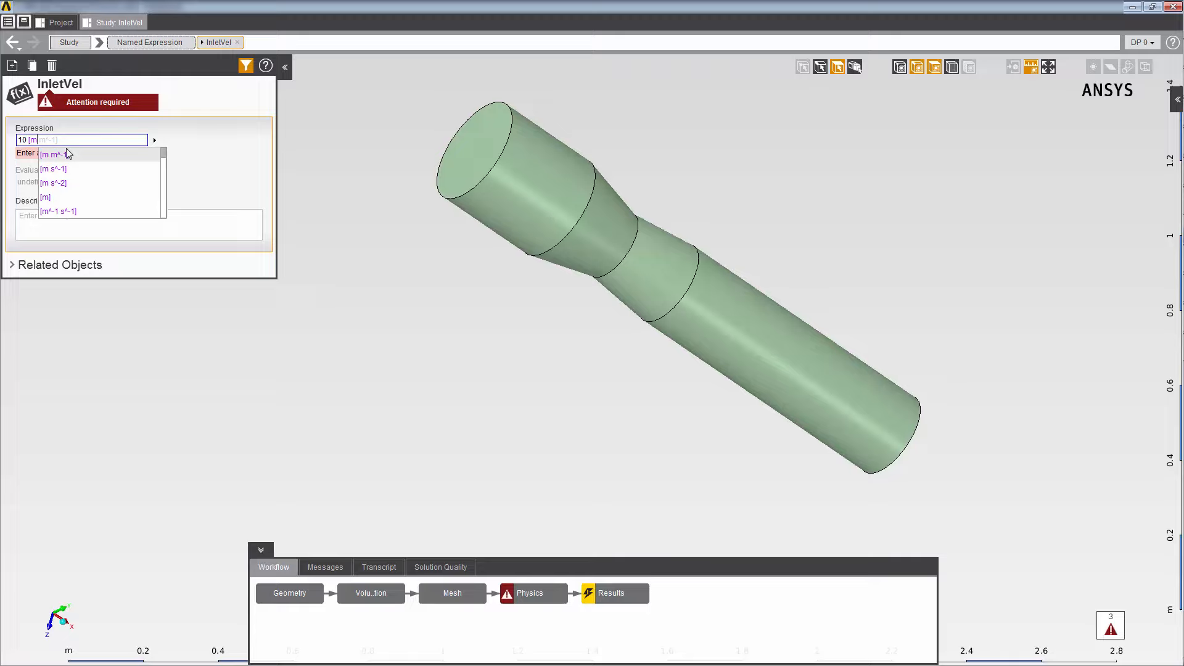
click(104, 174)
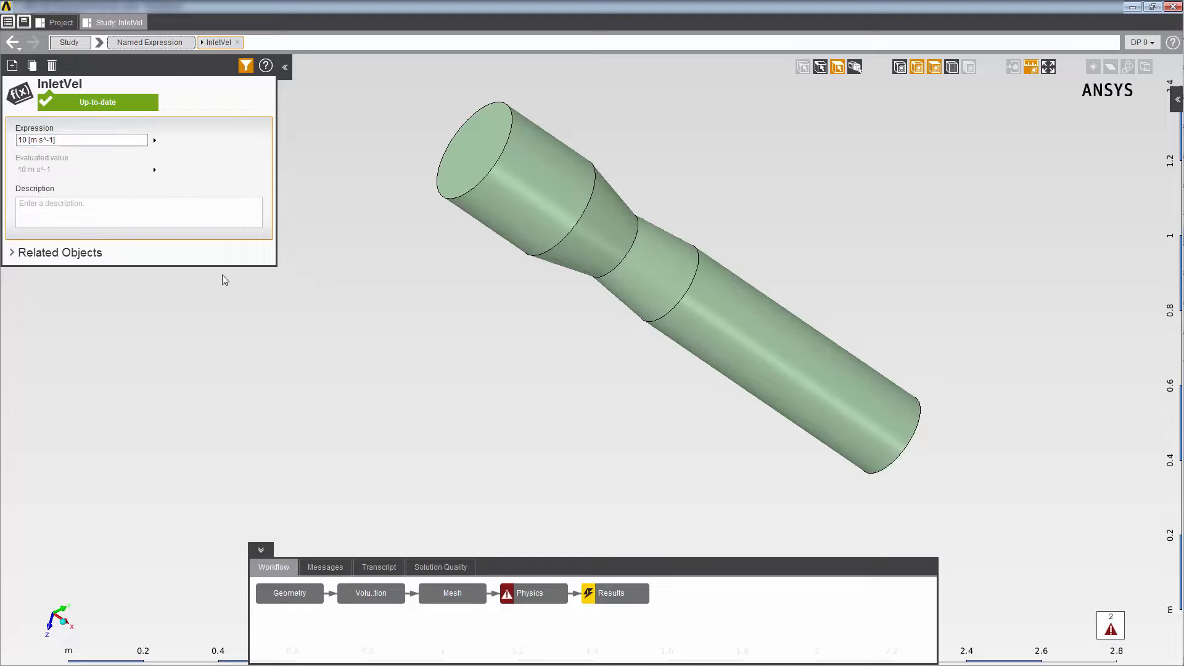
- Set the inlet's velocity magnitude to the expression InletVel*((0.15[m]-sqrt(Position.x**2+Position.y**2))/0.15[m])
click(545, 593)
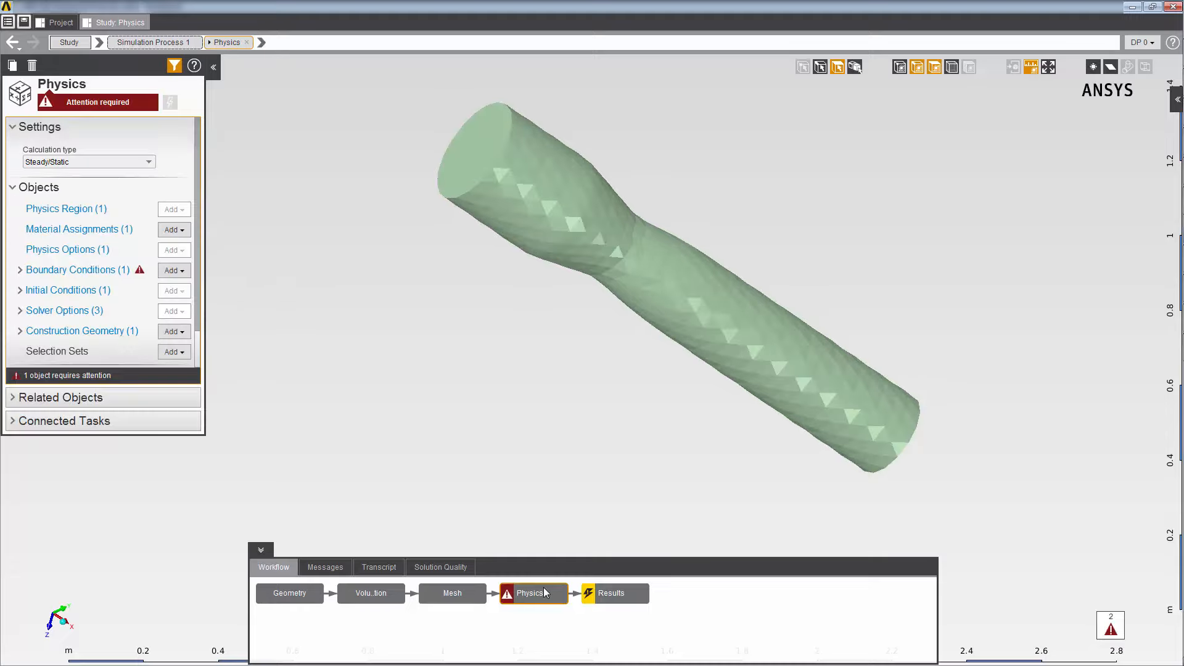
click(116, 270)
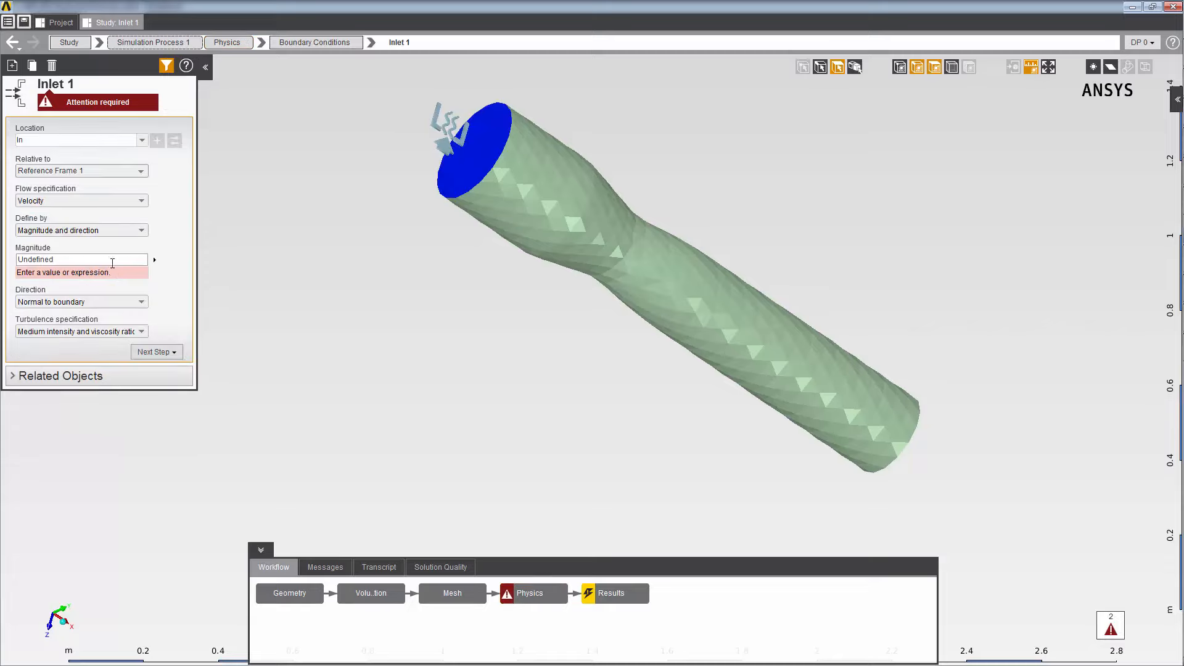
click(110, 260)
text(InletVel*((0.15[m]-sqrt(Position.x**2+Position.y**2))/0.15[m]))
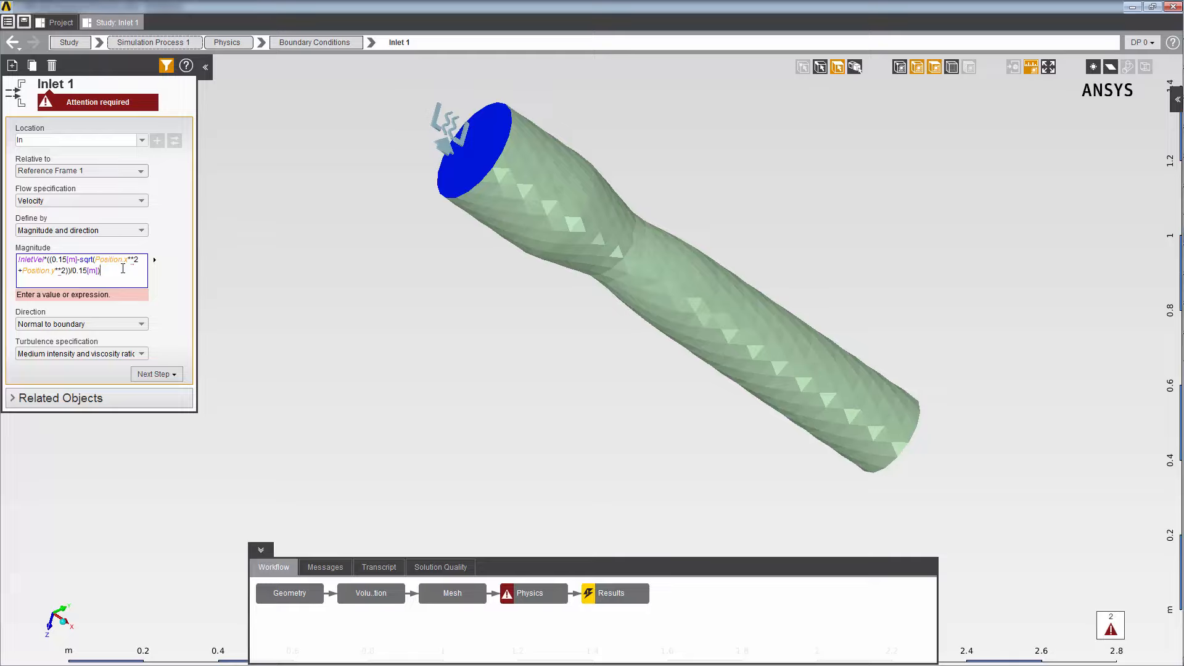
key(Return)
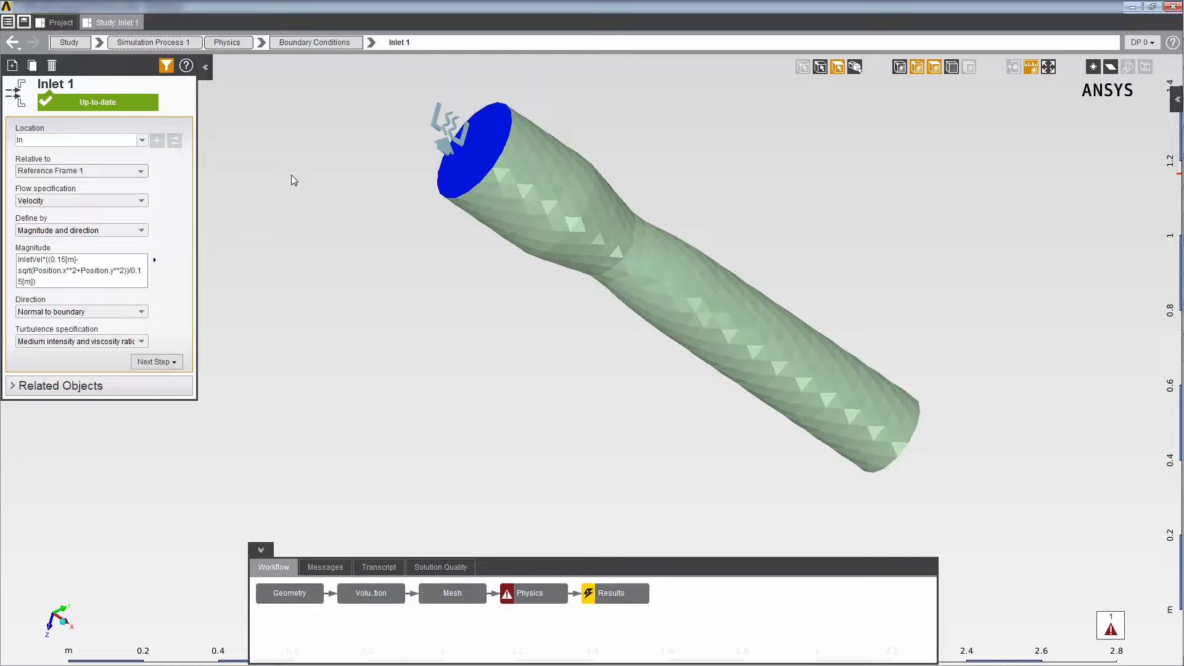
- Add an outlet boundary condition at location Out with a gauge static pressure of 0 Pa
right_click(291, 176)
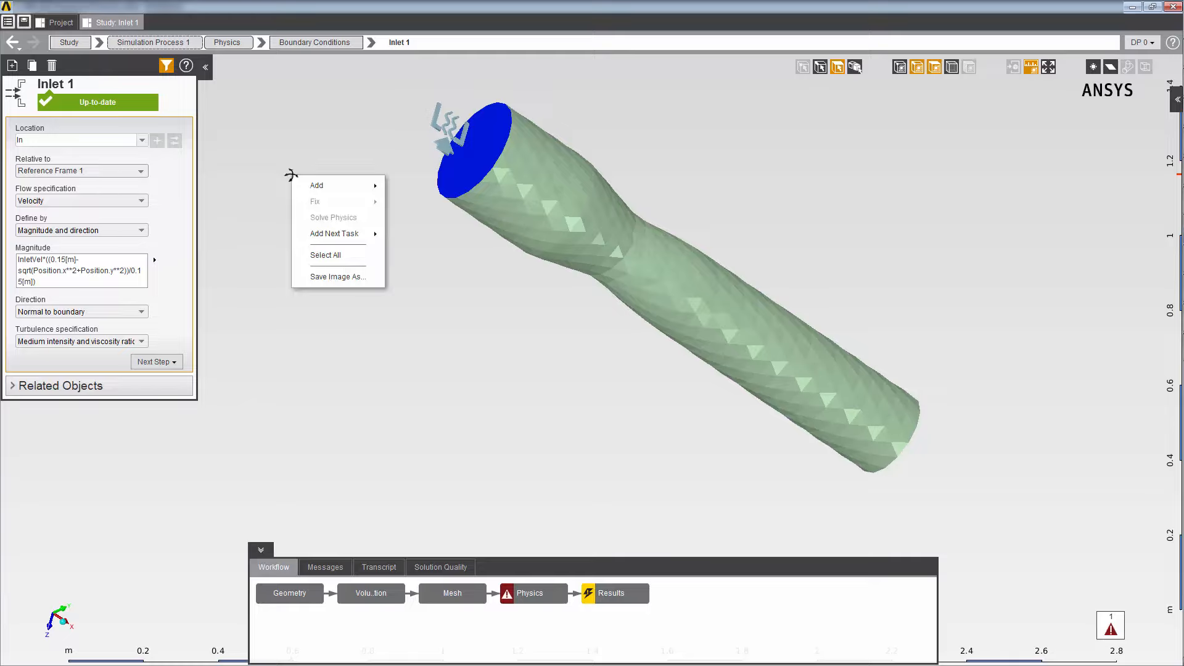
mouse_move(297, 185)
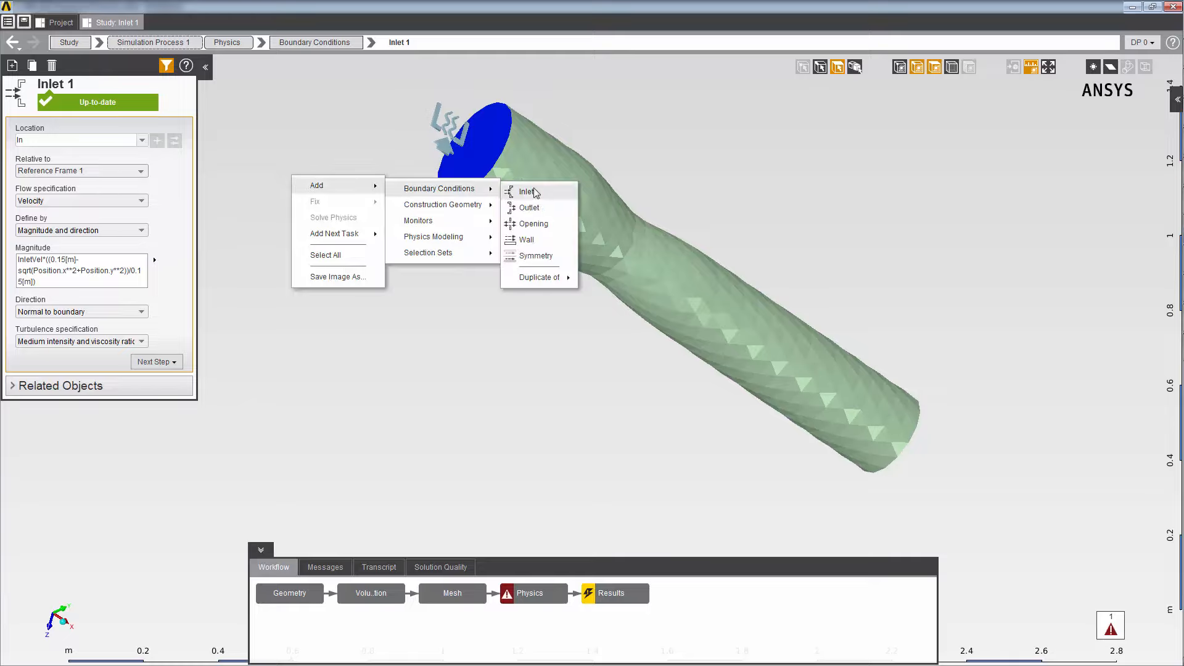
click(538, 212)
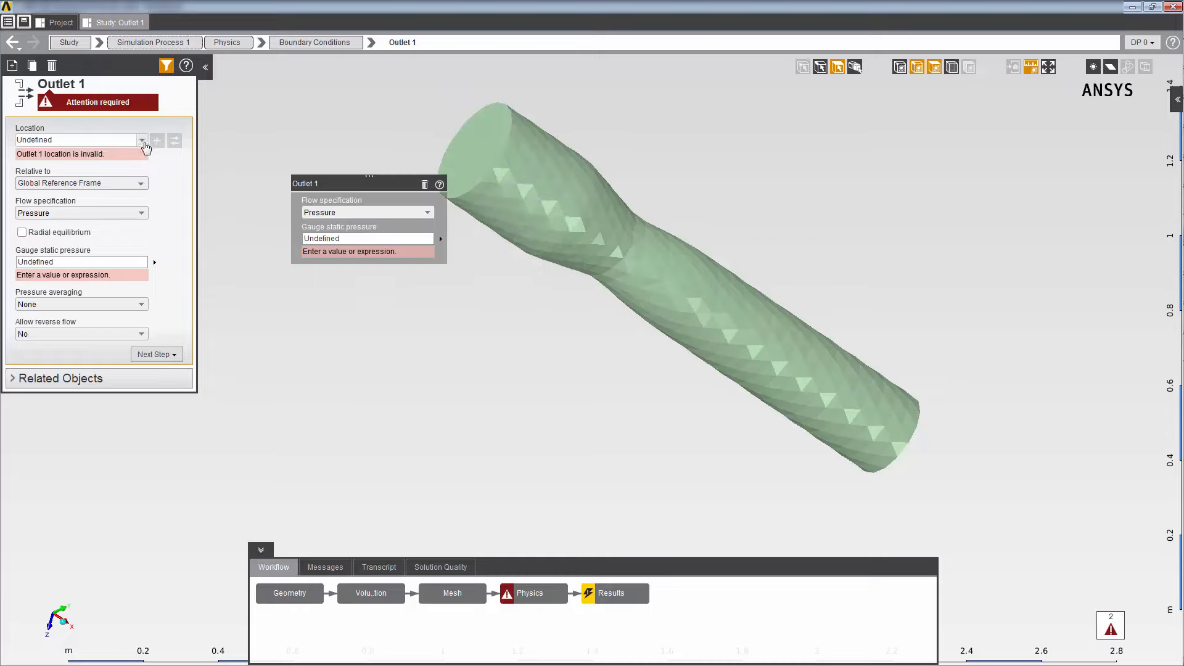
click(142, 140)
click(106, 170)
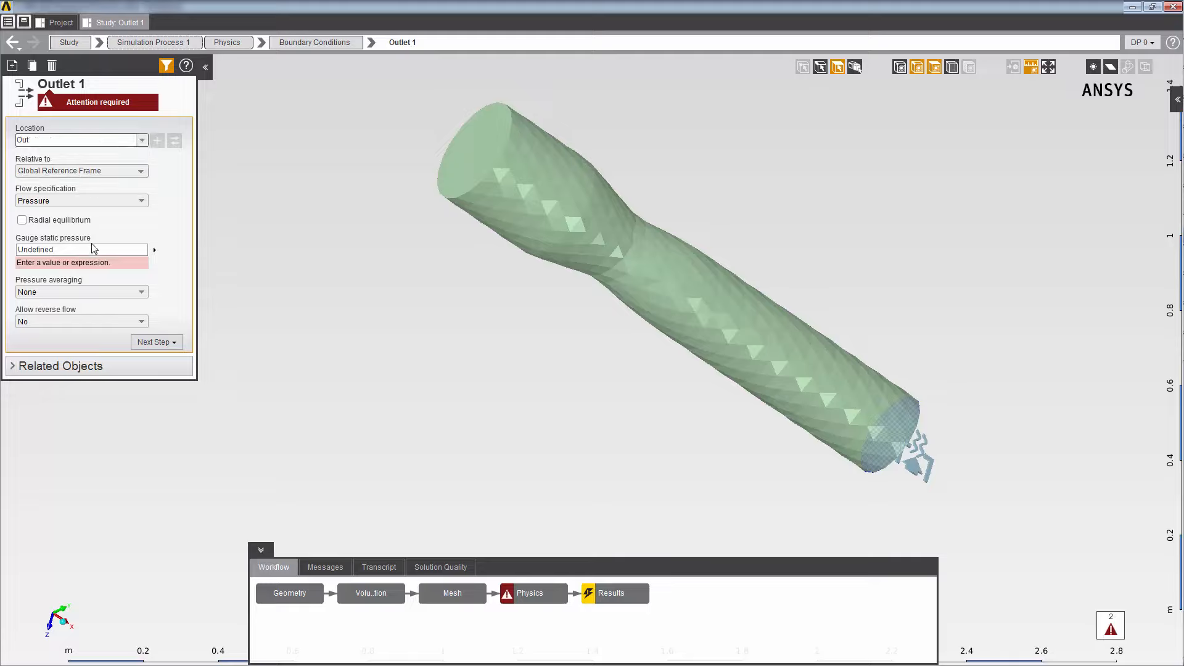
click(90, 250)
text(0)
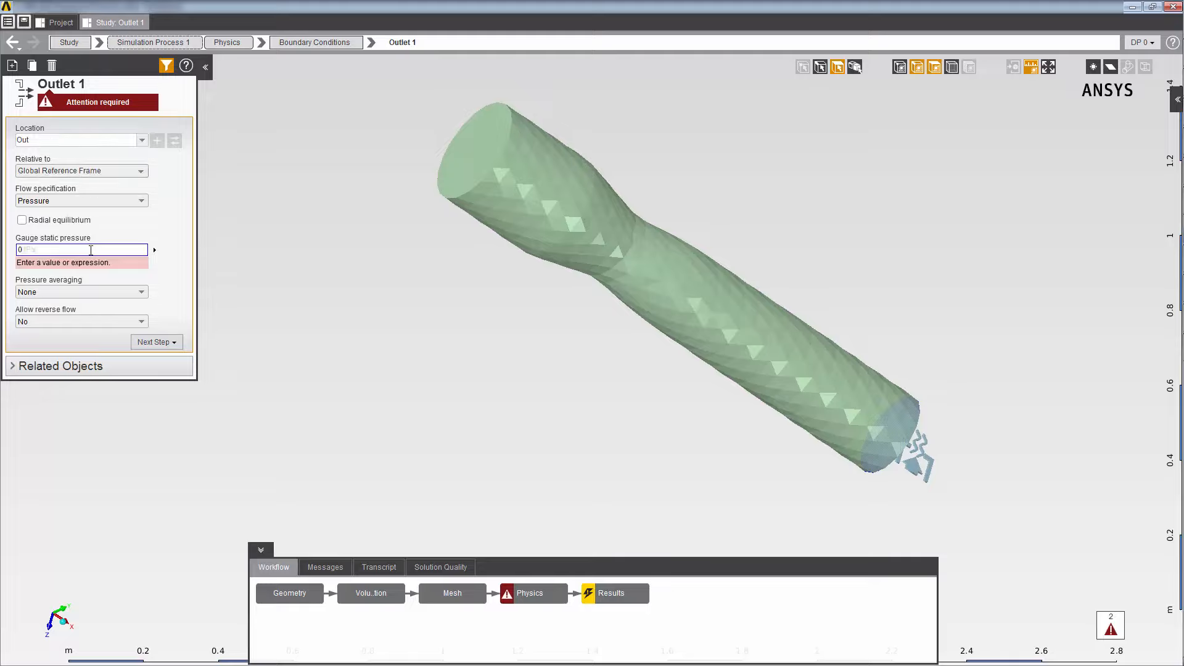
key(Return)
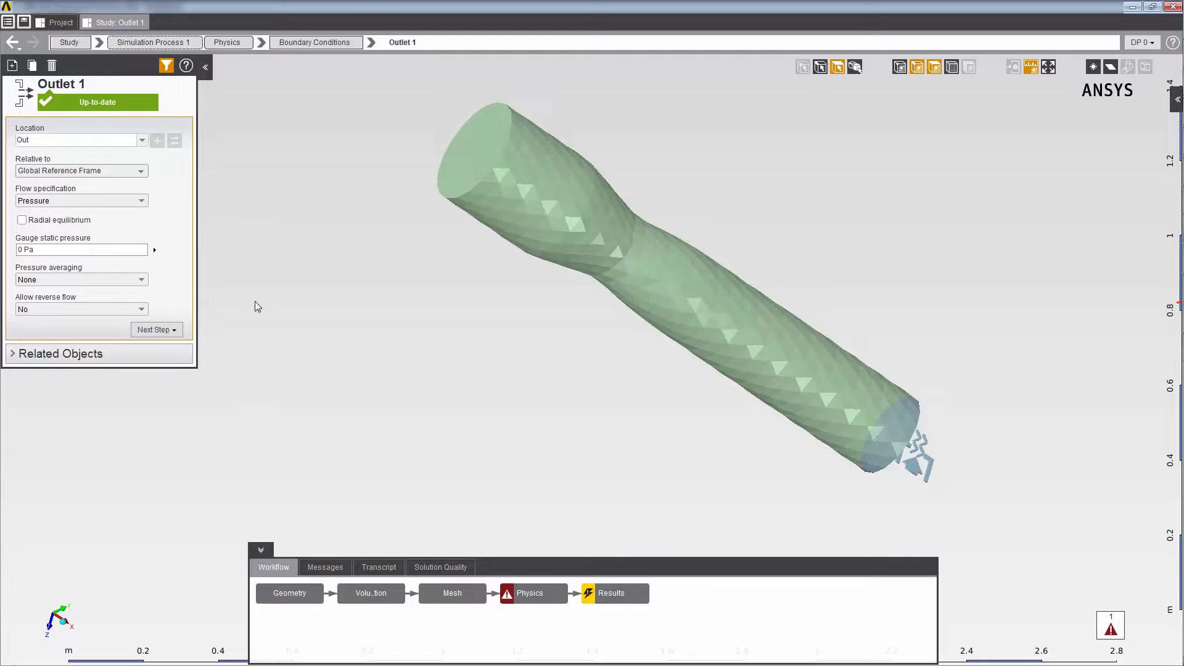
- Add a wall boundary condition to the remaining outer pipe surface
right_click(278, 281)
mouse_move(293, 290)
mouse_move(406, 298)
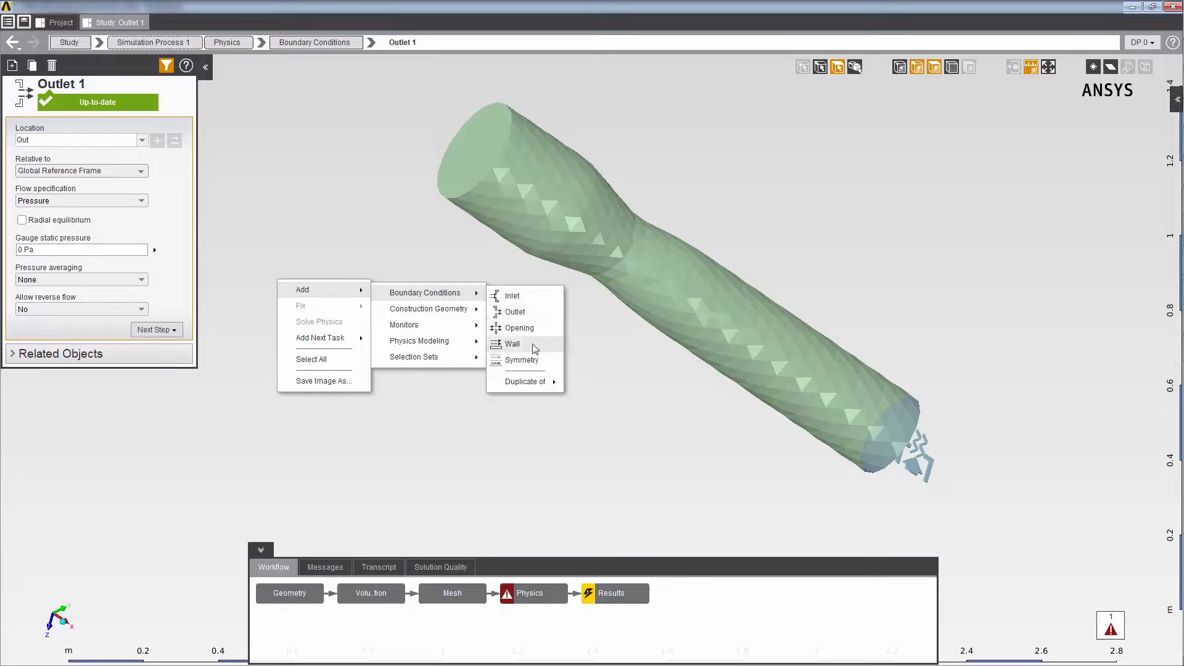
click(534, 347)
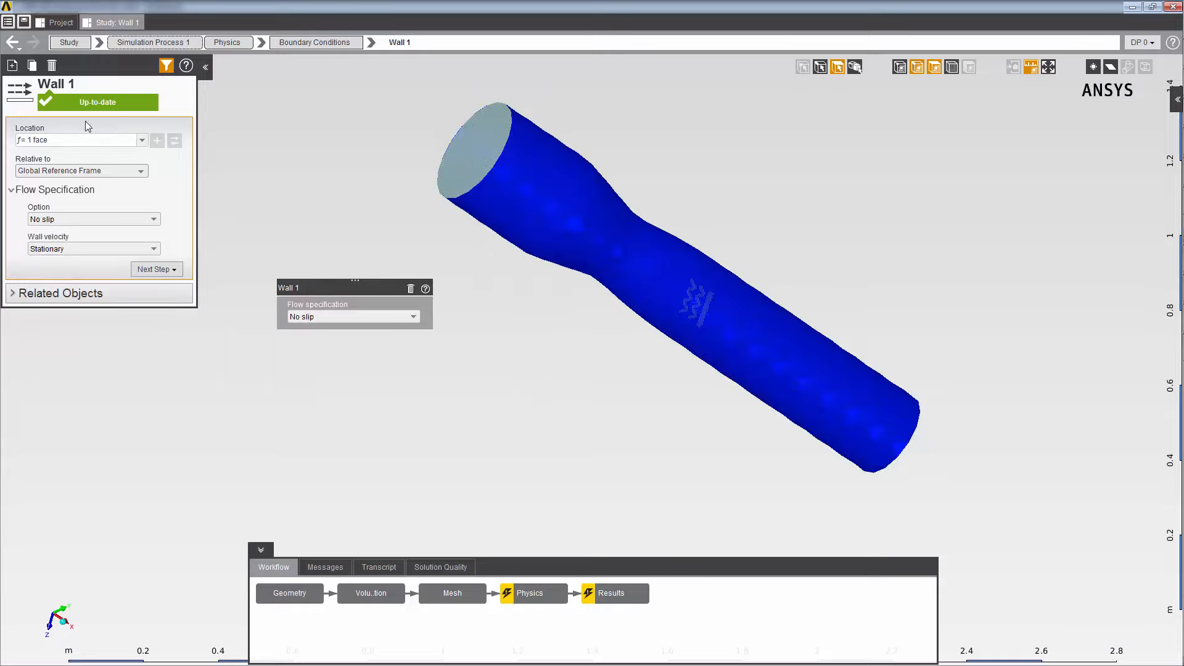
- Inspect the wall's location expression and update the Results task to solve the simulation
click(85, 139)
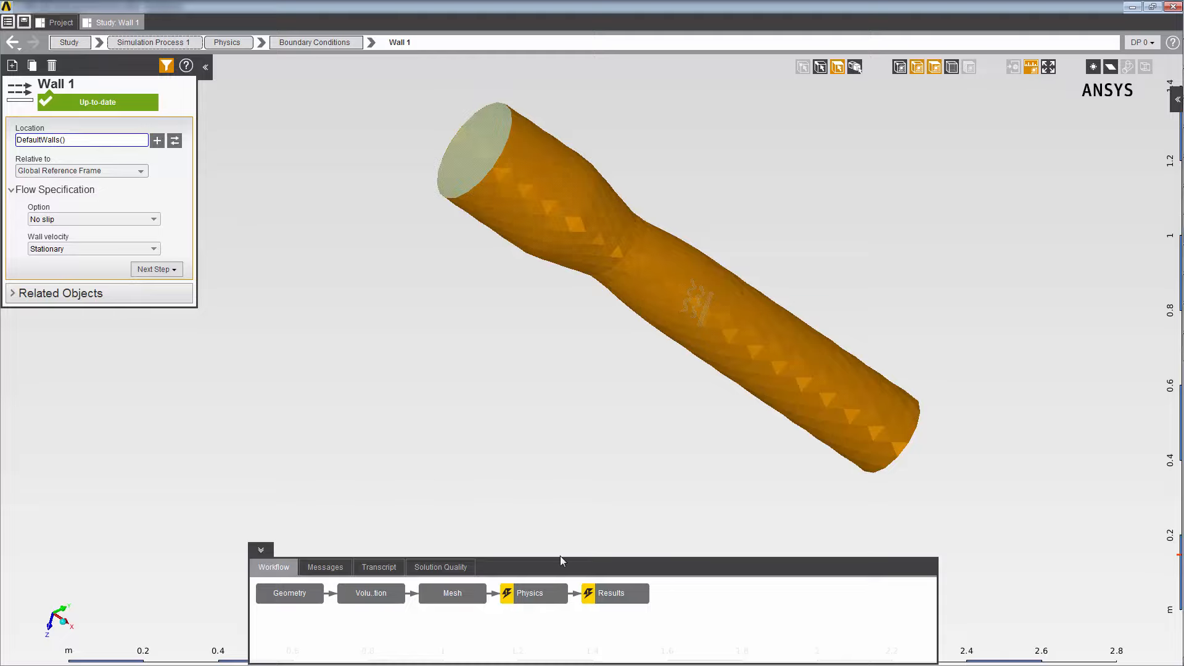
right_click(610, 595)
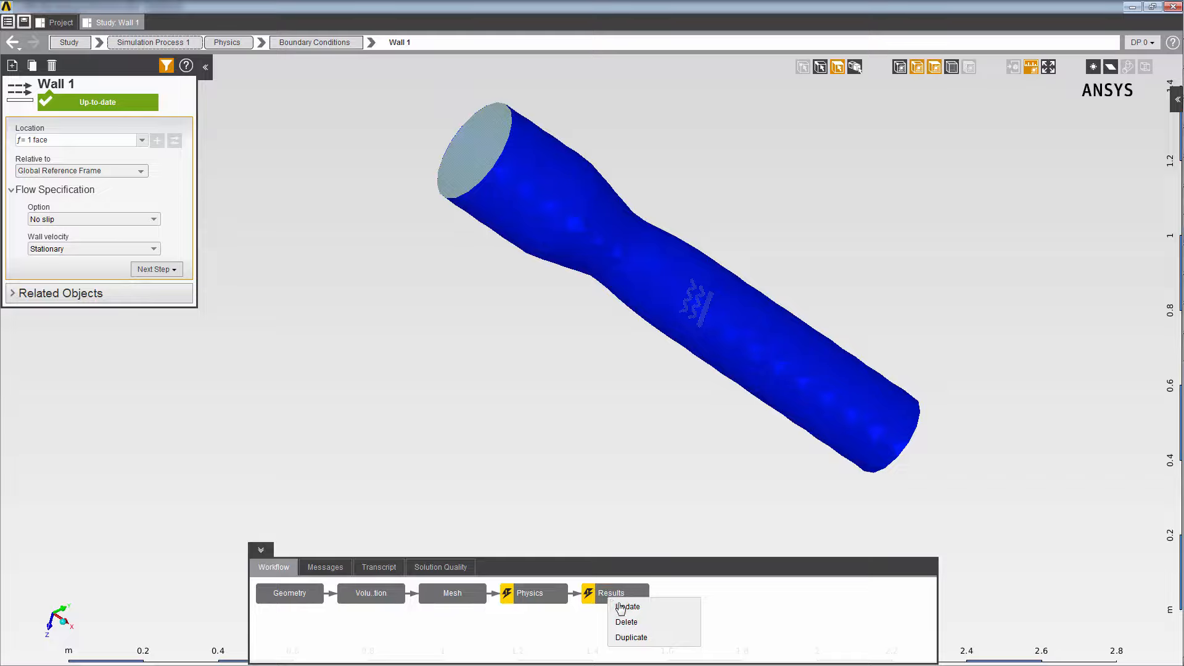
click(626, 607)
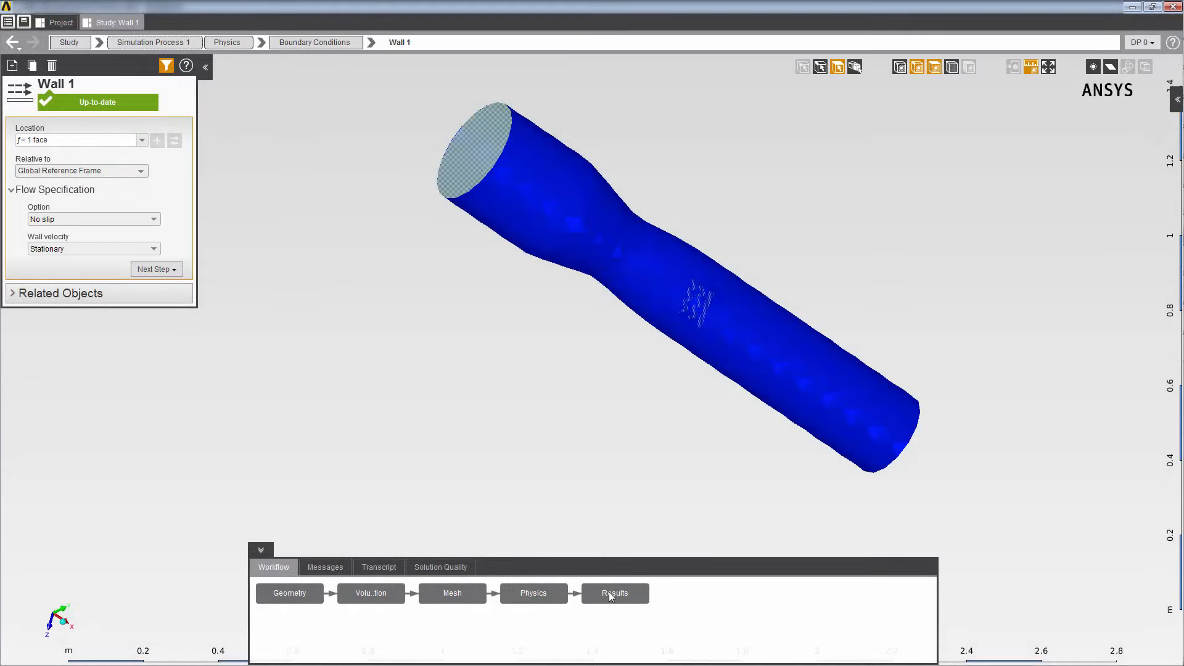
- Add a calculated value to the Results task and set its location to Inlet 1
click(612, 598)
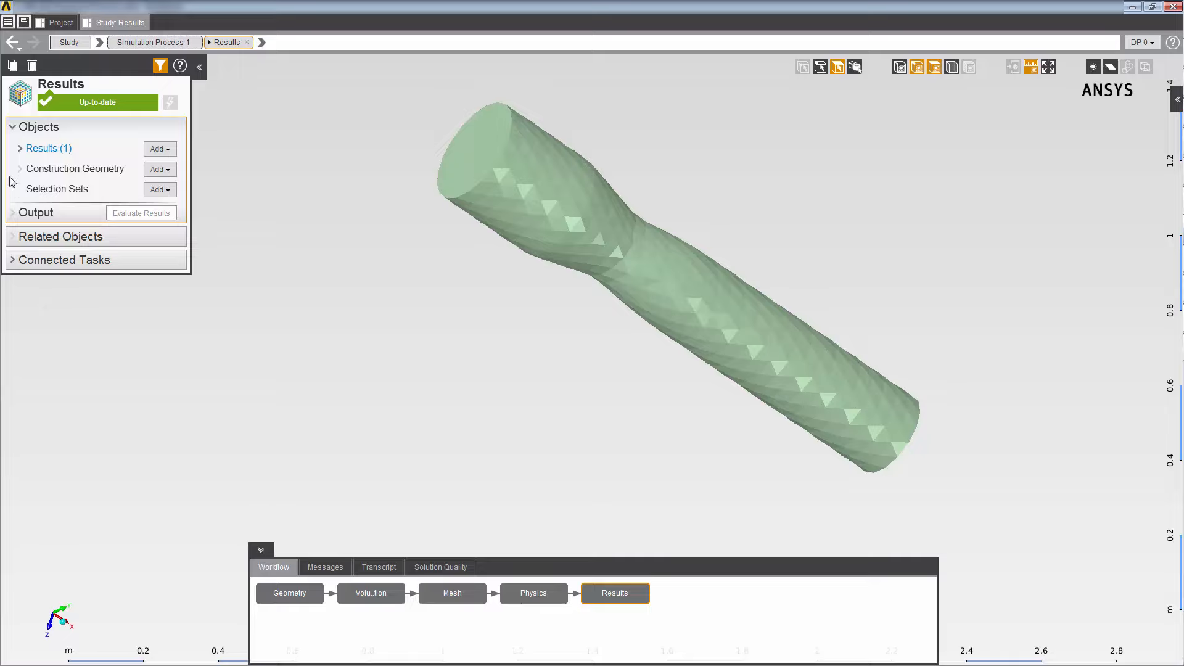
click(20, 149)
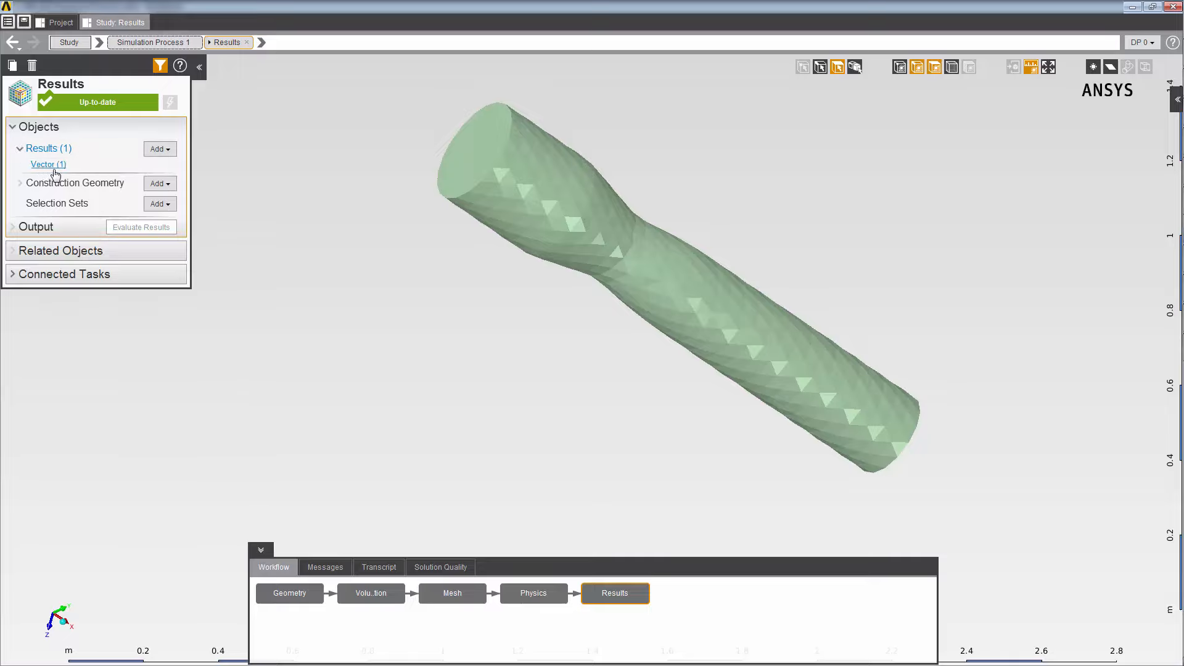
click(166, 152)
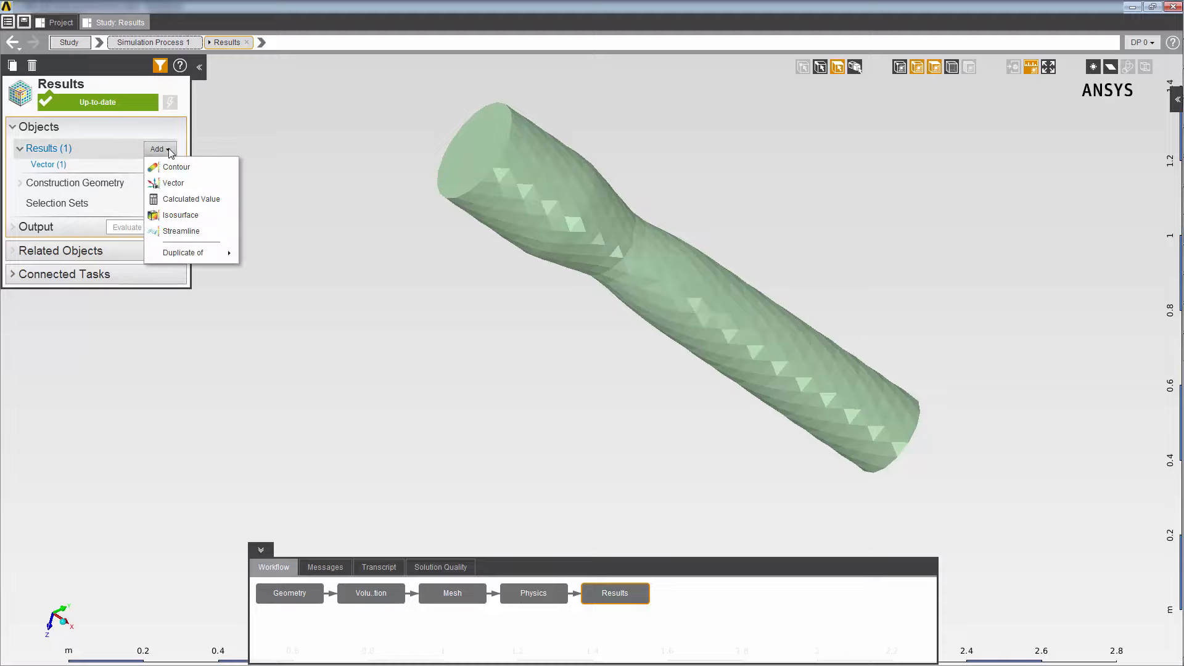
click(173, 201)
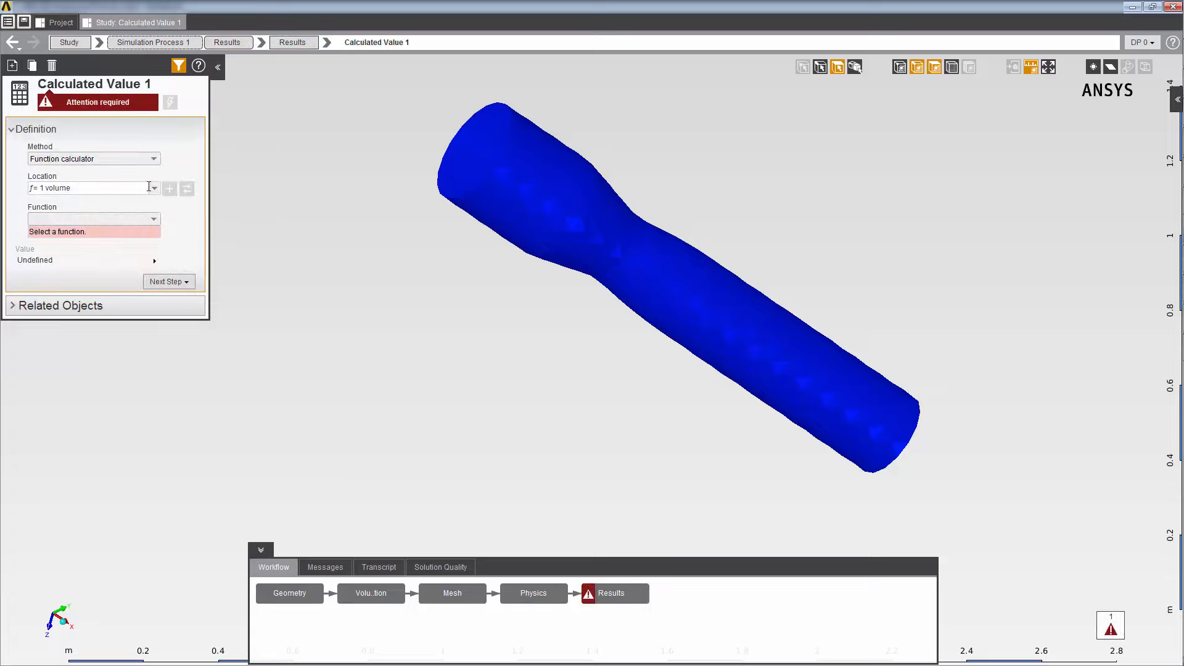
click(155, 189)
click(135, 203)
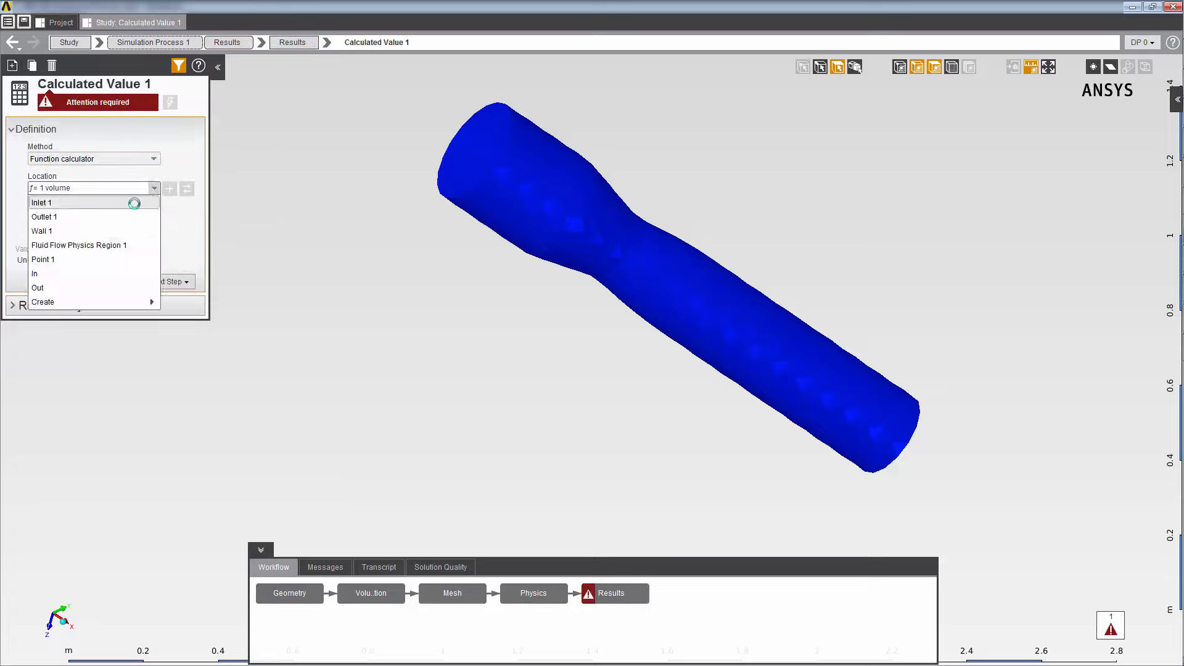
- Set the calculated value's function to Average of Velocity Magnitude, evaluate it and check the resulting value
click(152, 220)
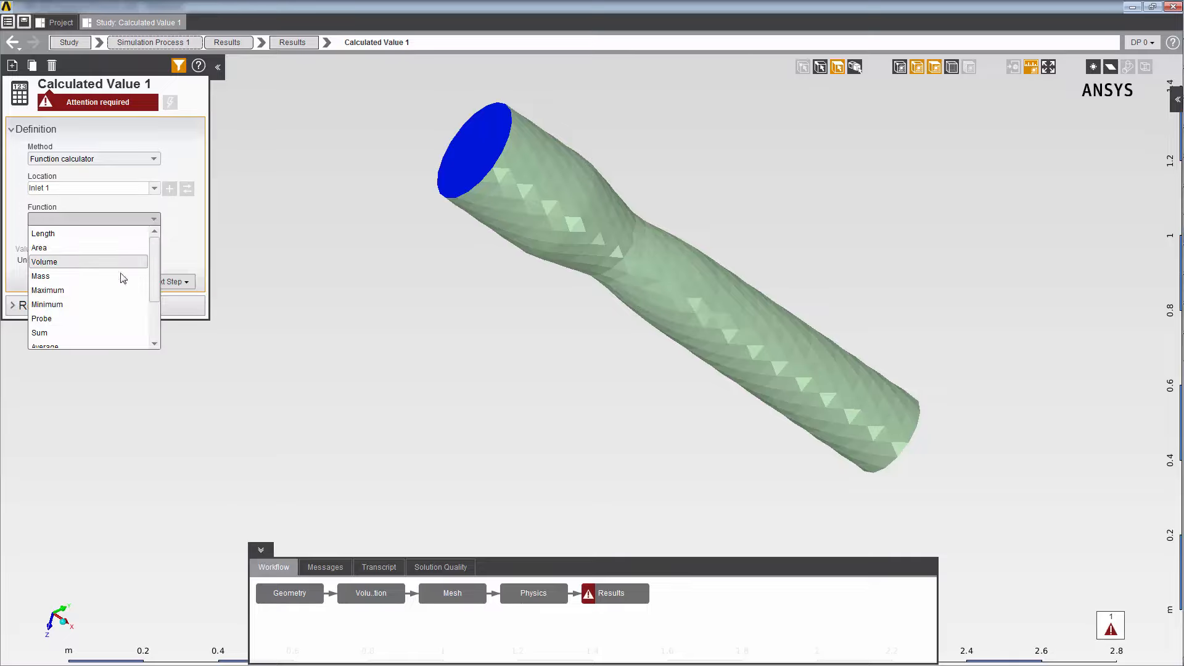
click(82, 346)
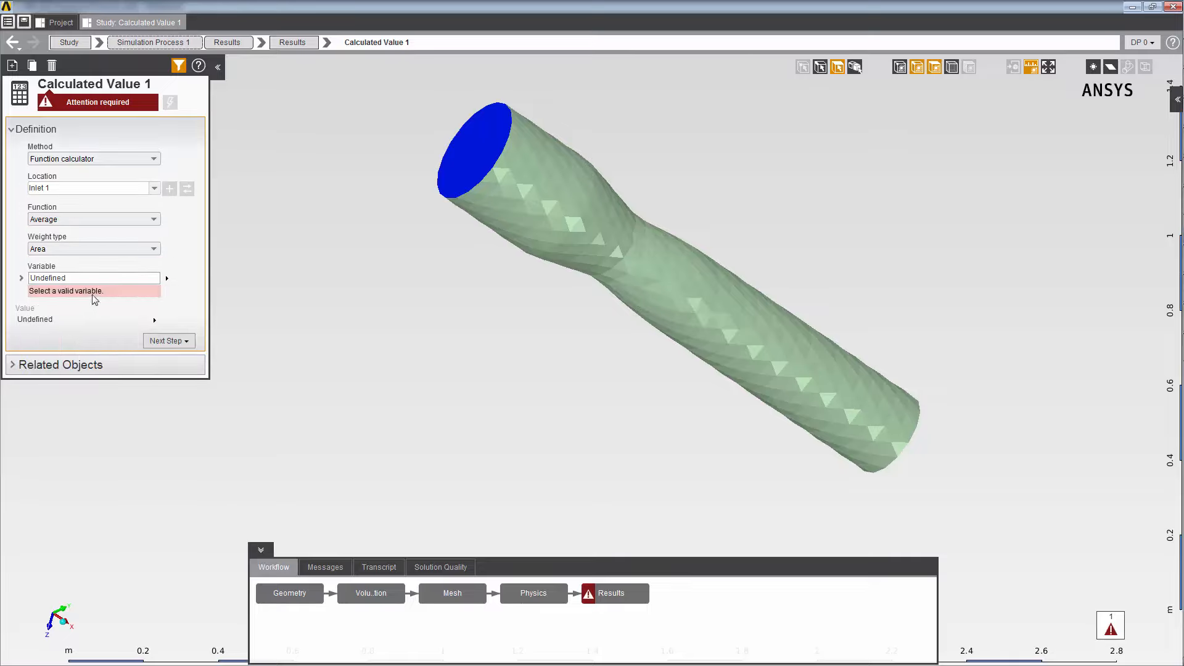
click(122, 279)
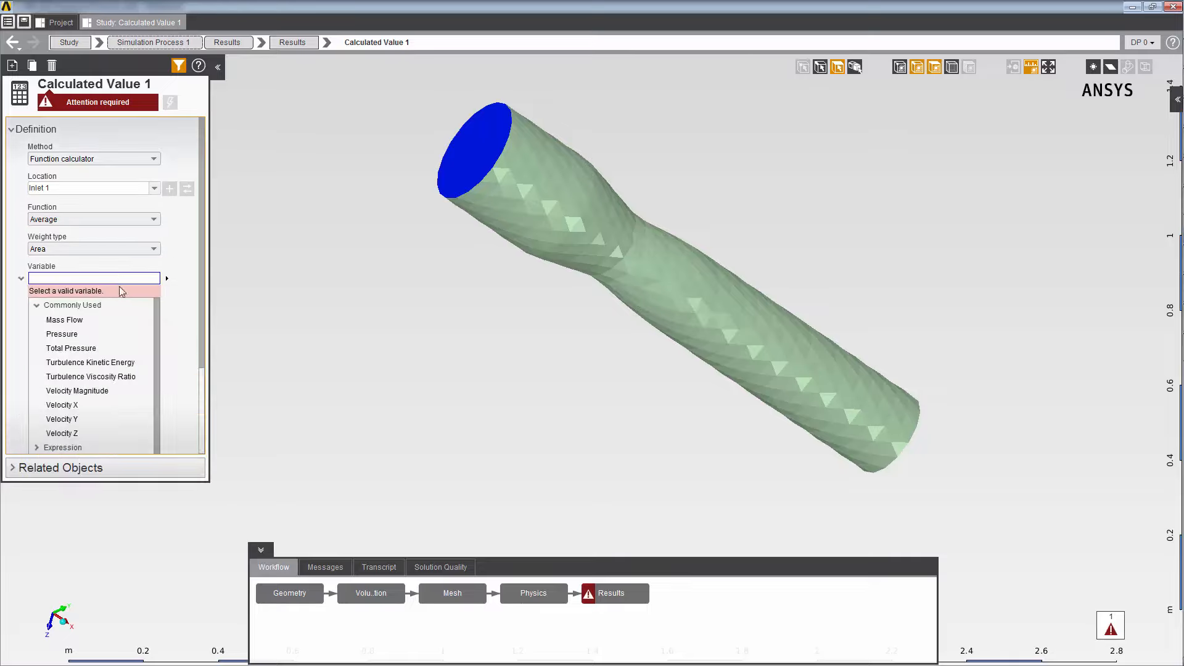
click(67, 393)
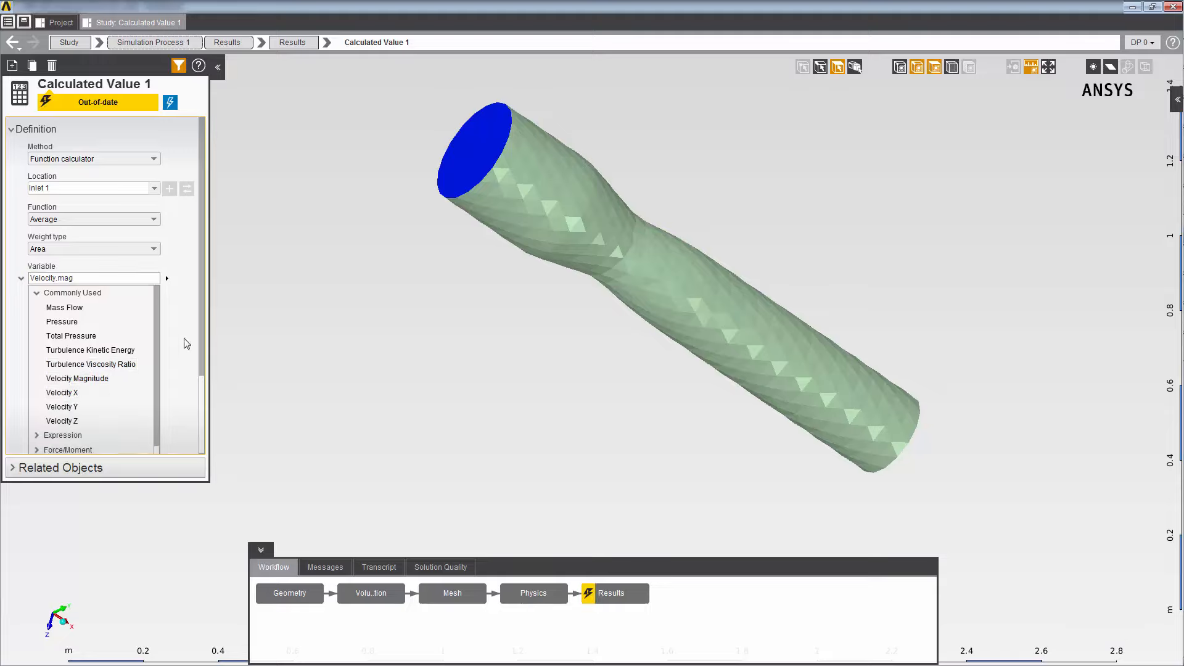
click(170, 103)
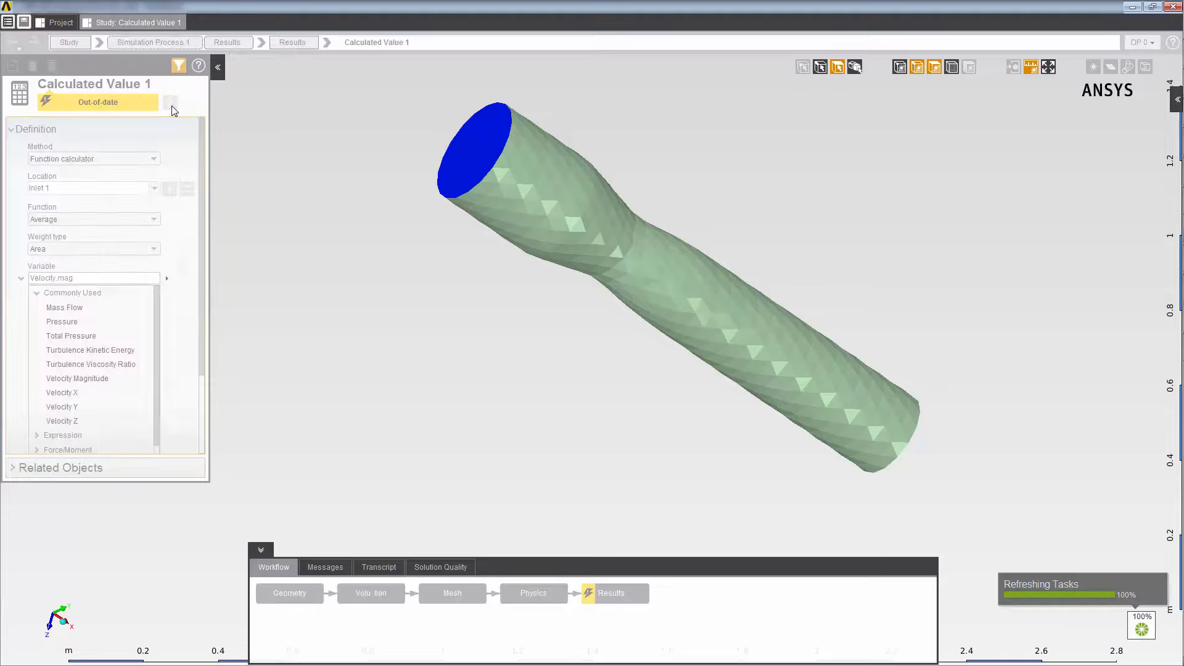
scroll(201, 416, down, 3)
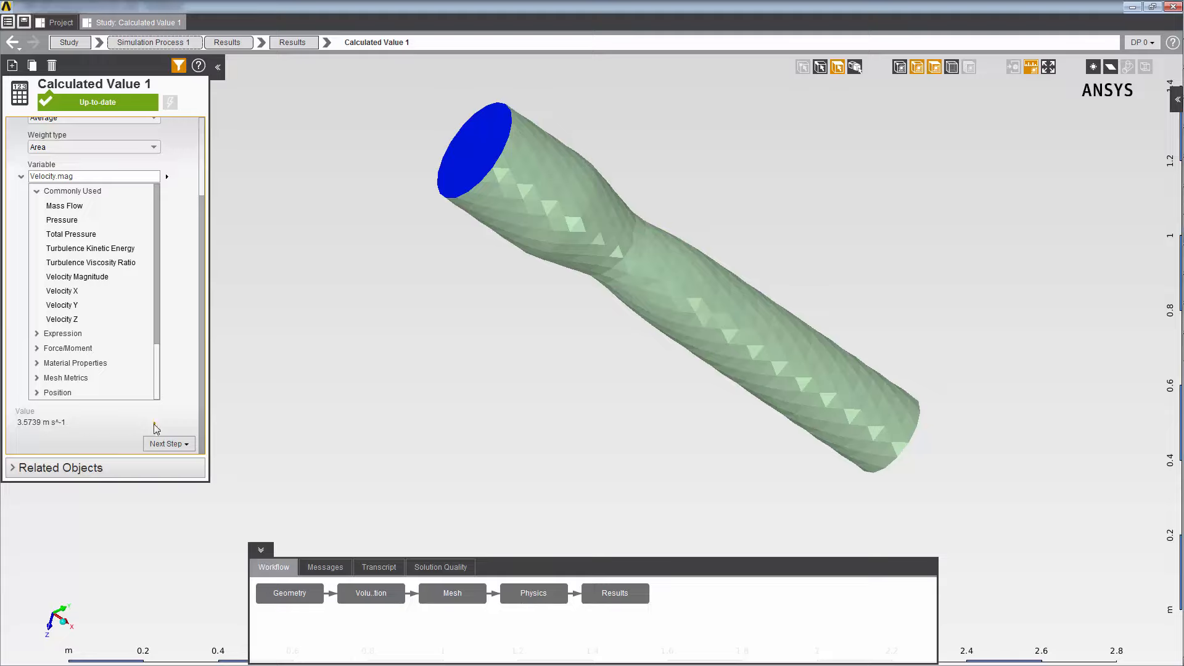
- Add a second calculated value to the results with the method User-defined expression
click(302, 47)
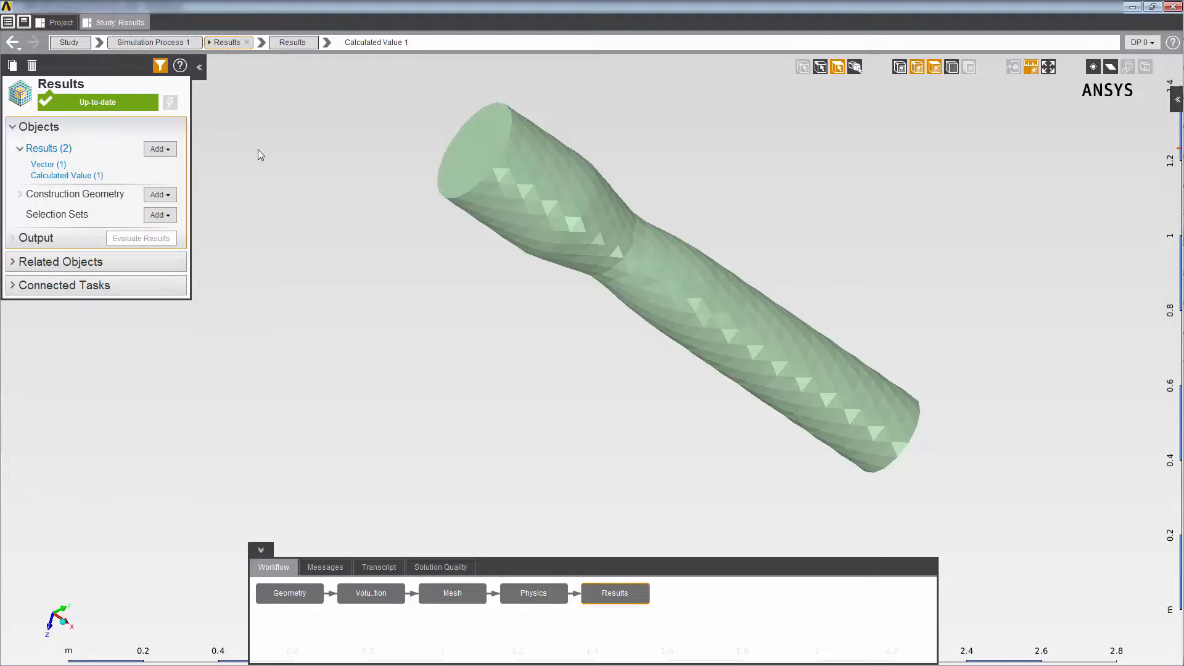
click(160, 149)
click(188, 200)
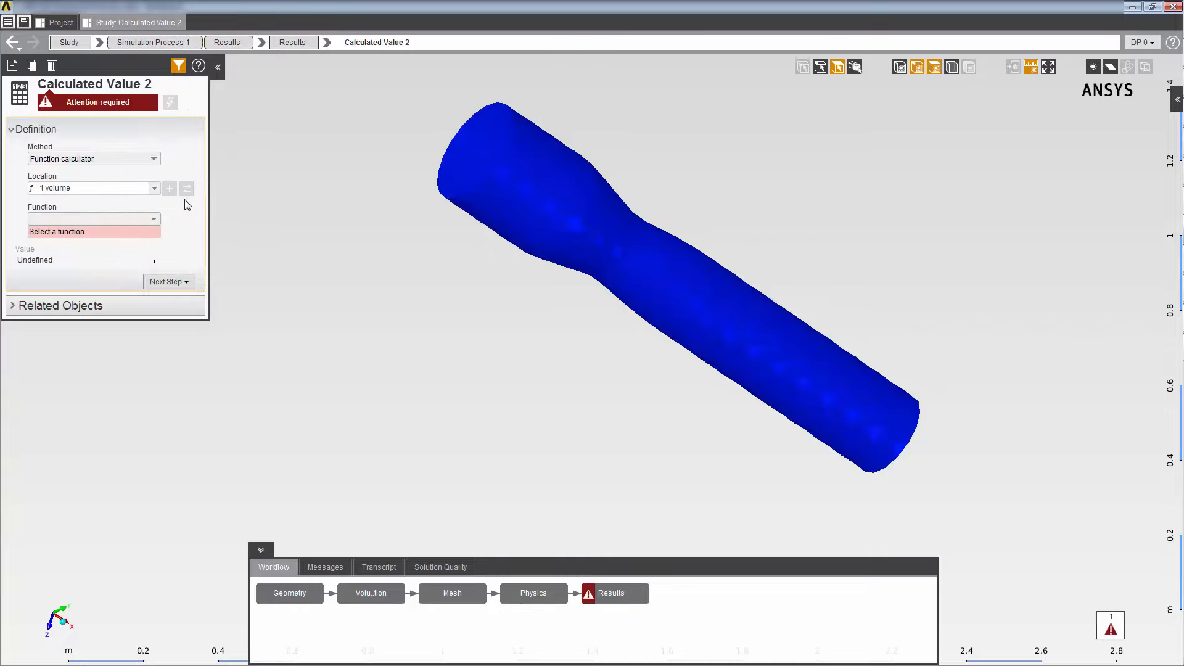
click(152, 160)
click(71, 190)
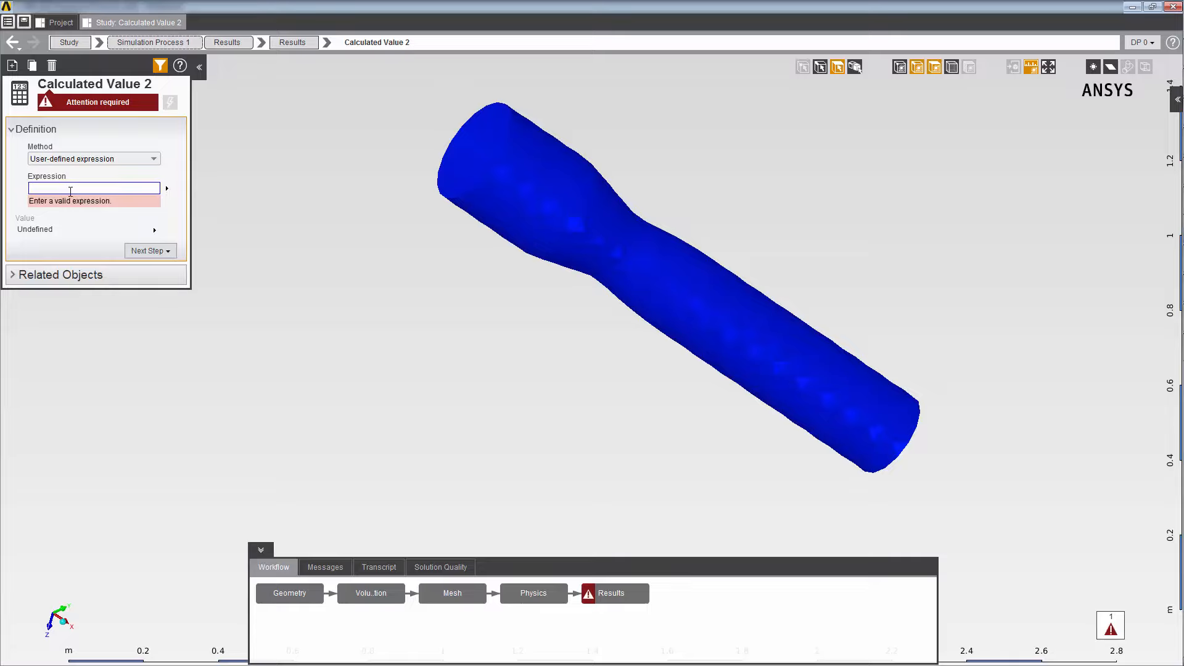
text(Average(Velocity.mag, GetBoundary("@Inlet 1"), "Area"))
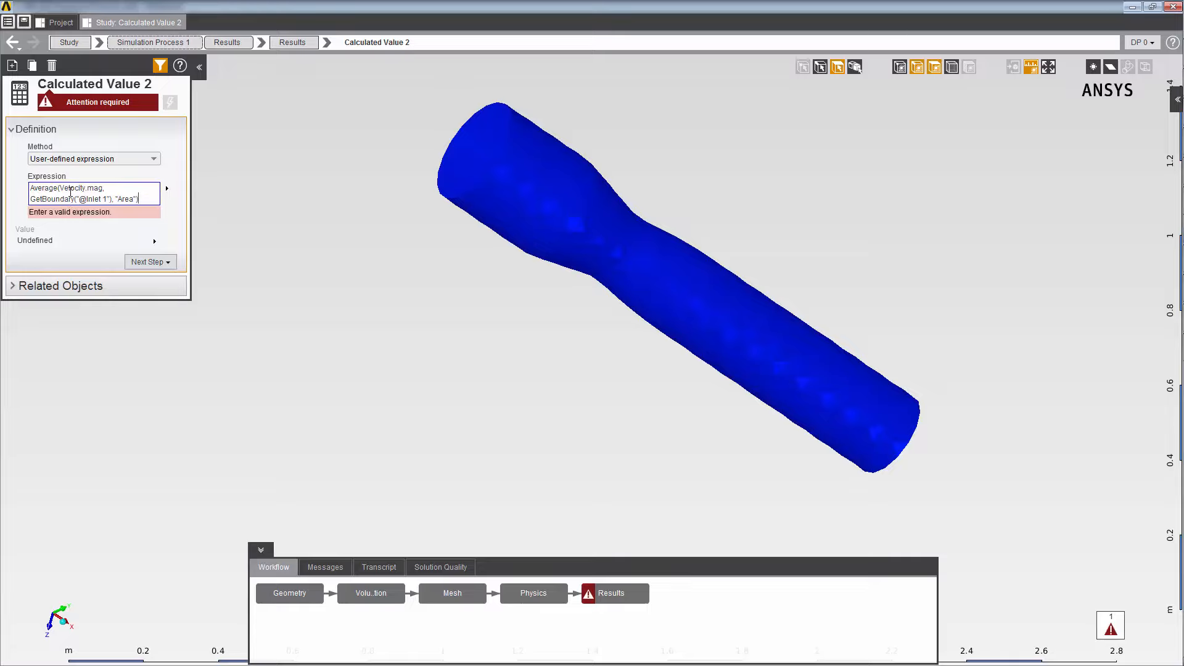
key(Return)
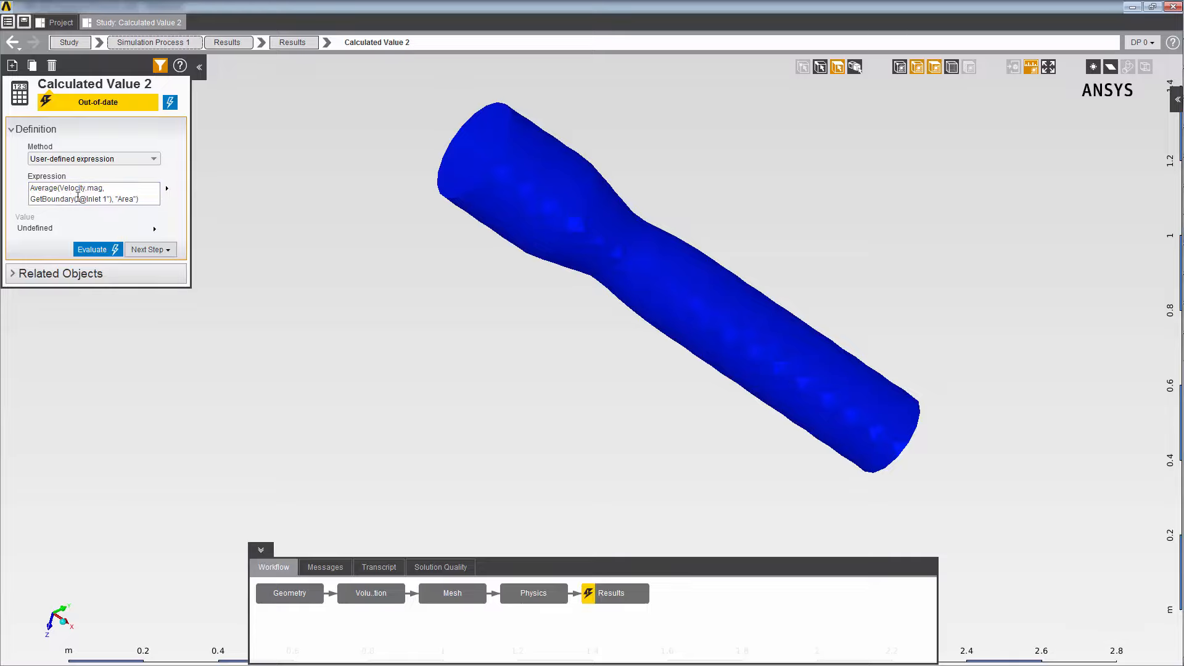
click(81, 249)
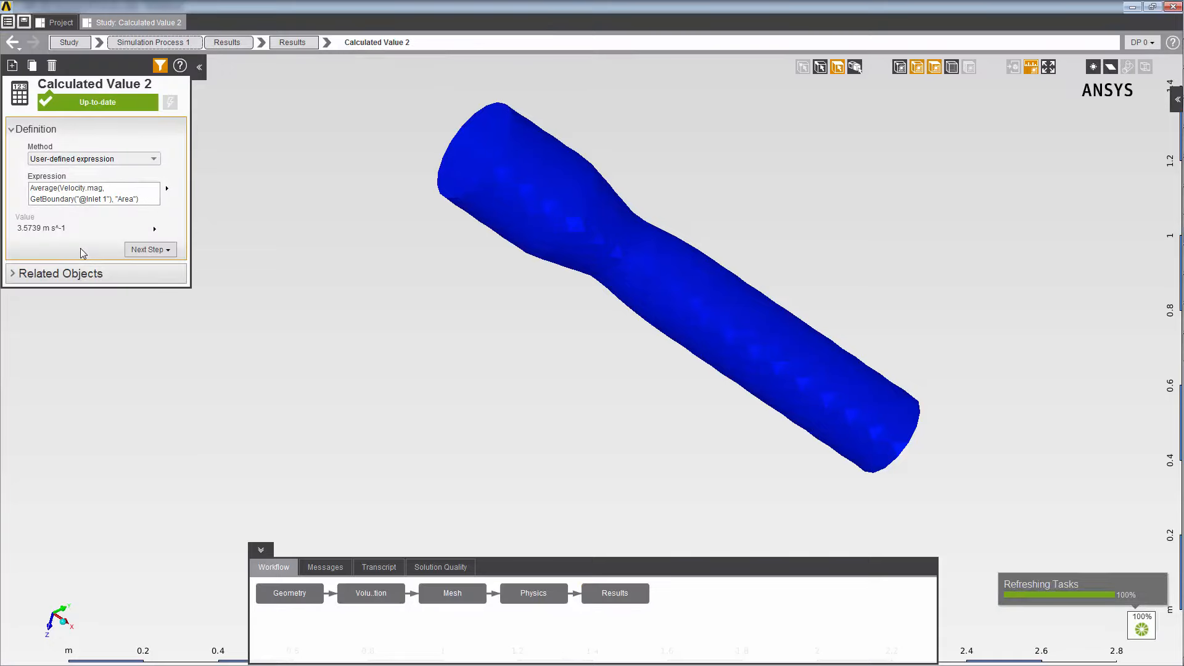
click(103, 226)
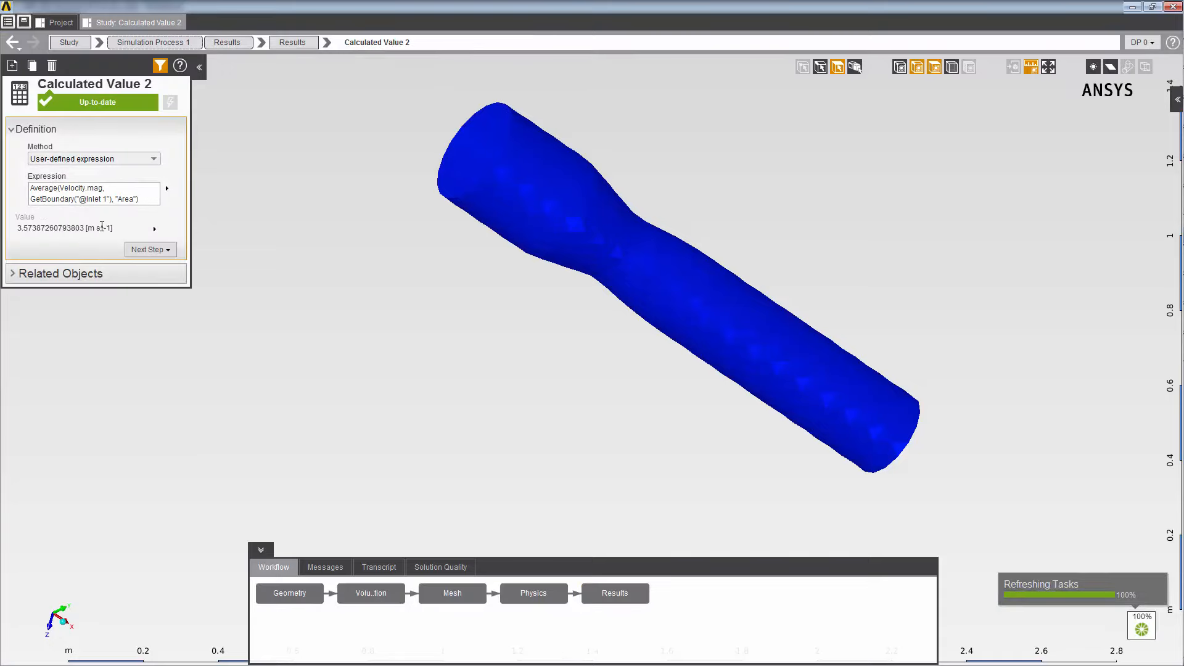